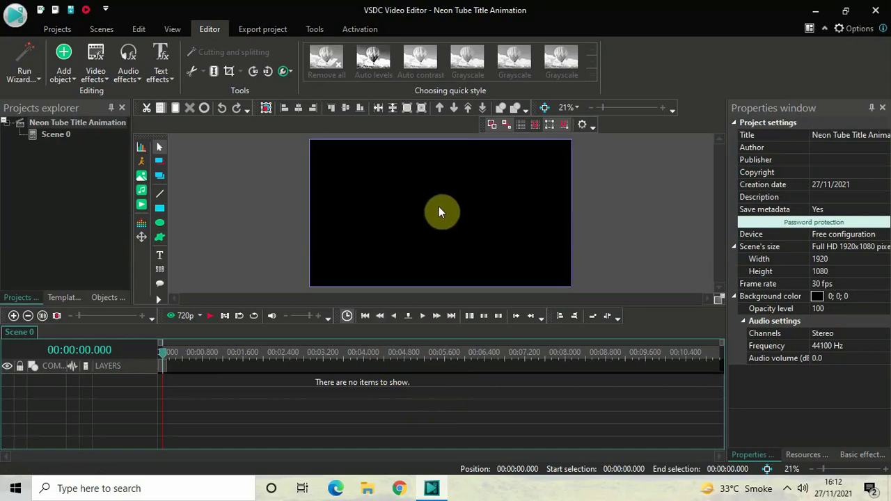
# Step: Add a line object from the cursor position and draw it horizontally, about 581 px long, slightly above the scene's centre
pyautogui.click(63, 64)
pyautogui.click(102, 139)
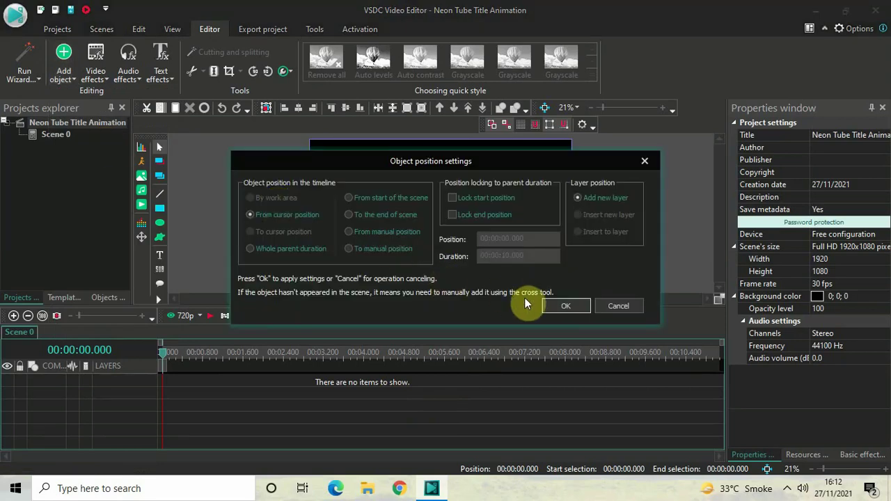
pyautogui.click(563, 305)
pyautogui.moveTo(374, 204); pyautogui.dragTo(453, 204)
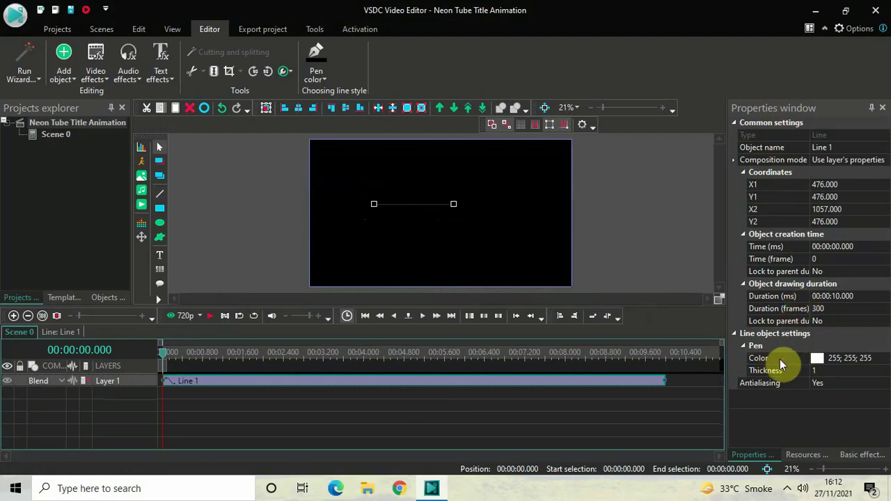
# Step: Set the line's pen color to 255; 160; 255 and its thickness to 15
pyautogui.click(870, 360)
pyautogui.click(872, 360)
pyautogui.press('BackSpace')
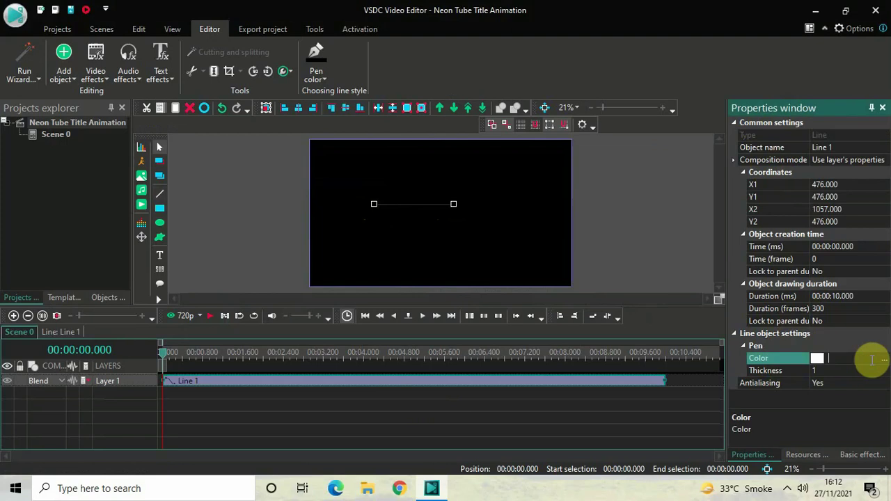
pyautogui.write('2')
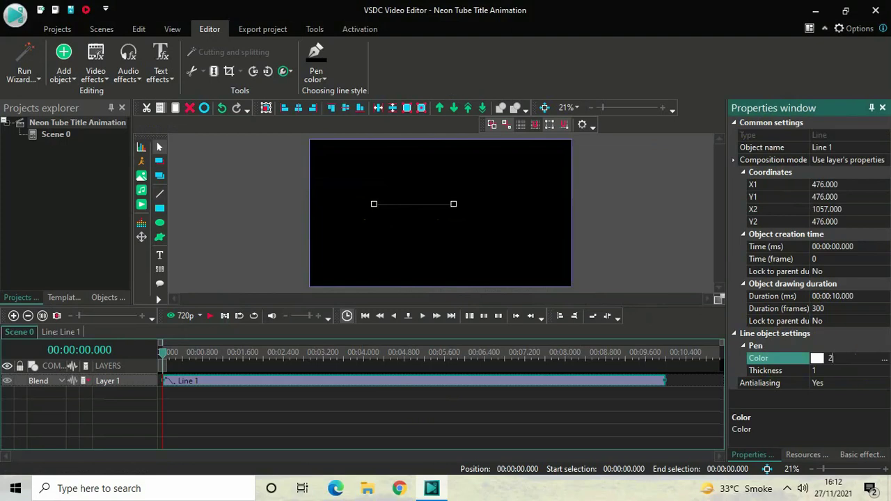
pyautogui.write('55;160;255')
pyautogui.press('Return')
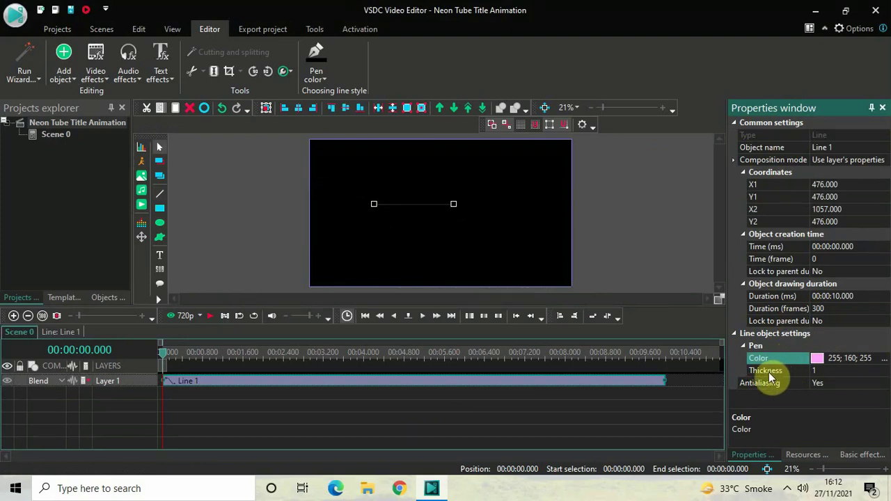
pyautogui.click(833, 371)
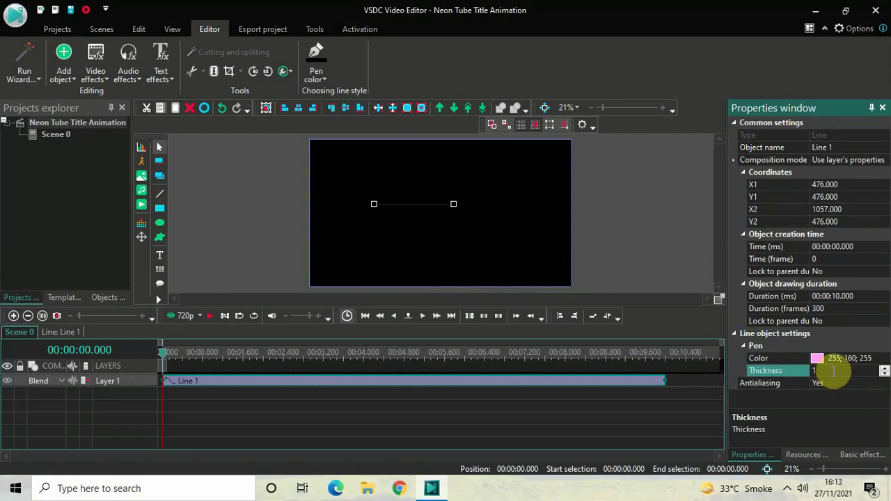
pyautogui.write('5')
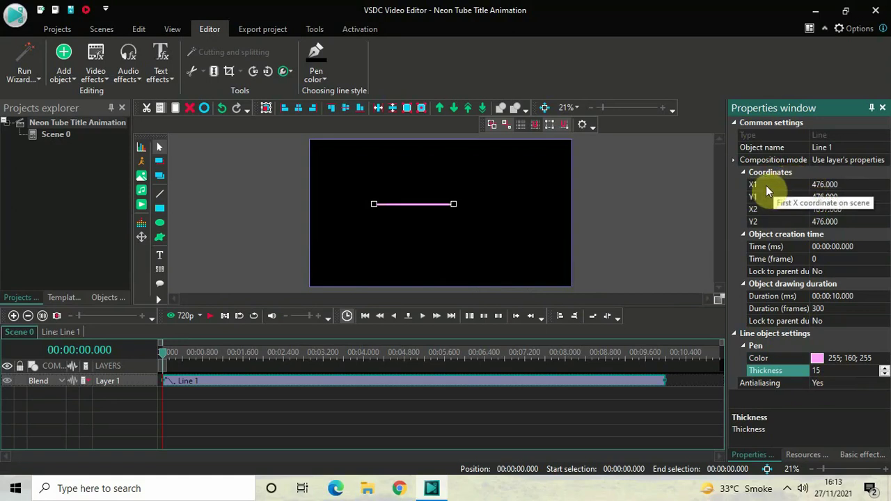
# Step: Set the line's first point to X1 308.500 and Y1 540
pyautogui.click(856, 186)
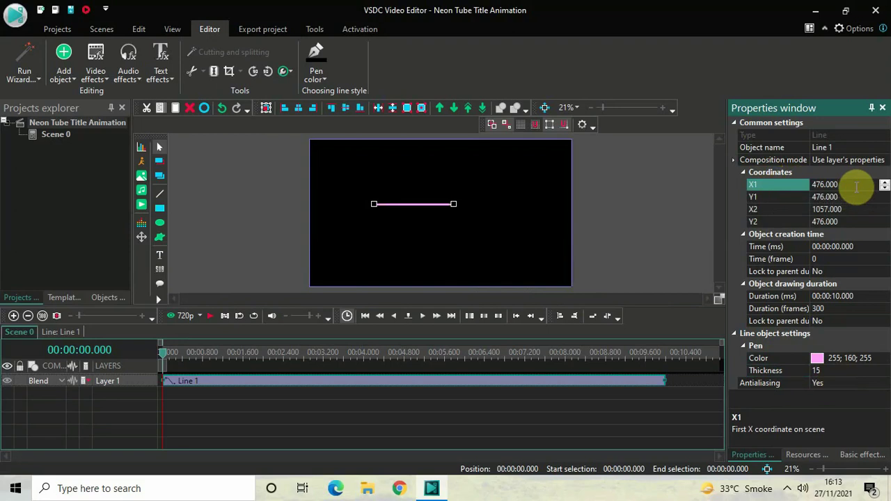
pyautogui.doubleClick(857, 187)
pyautogui.press('BackSpace')
pyautogui.write('3')
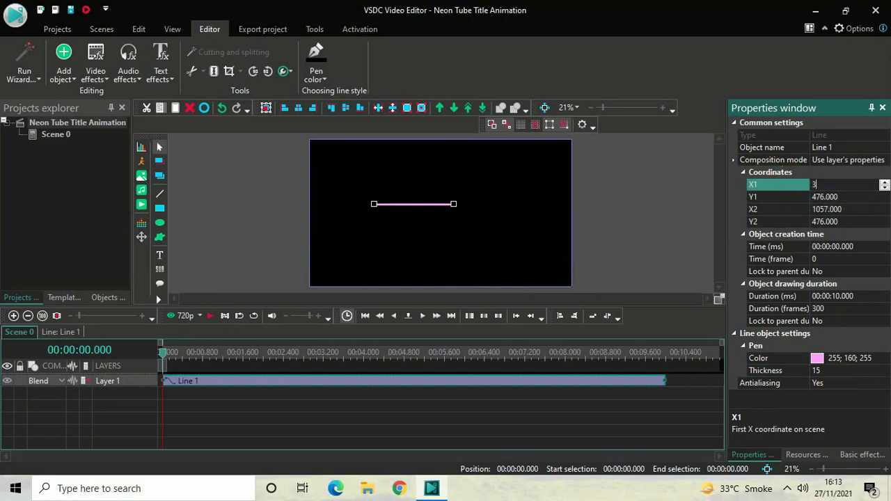
pyautogui.write('08.500')
pyautogui.press('Return')
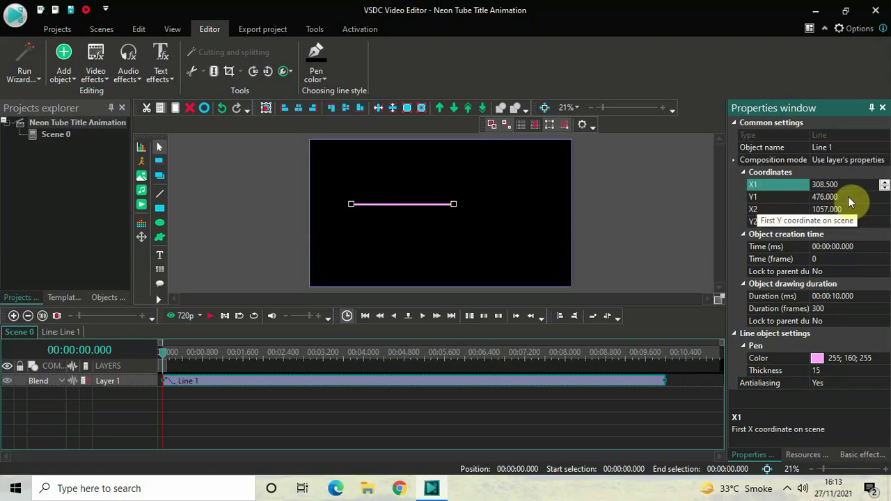
pyautogui.click(848, 197)
pyautogui.click(849, 197)
pyautogui.press('BackSpace')
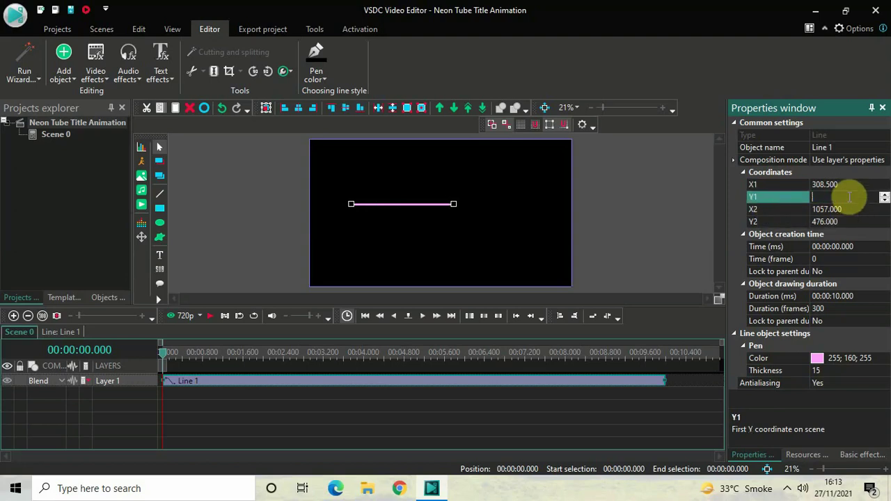
pyautogui.write('540')
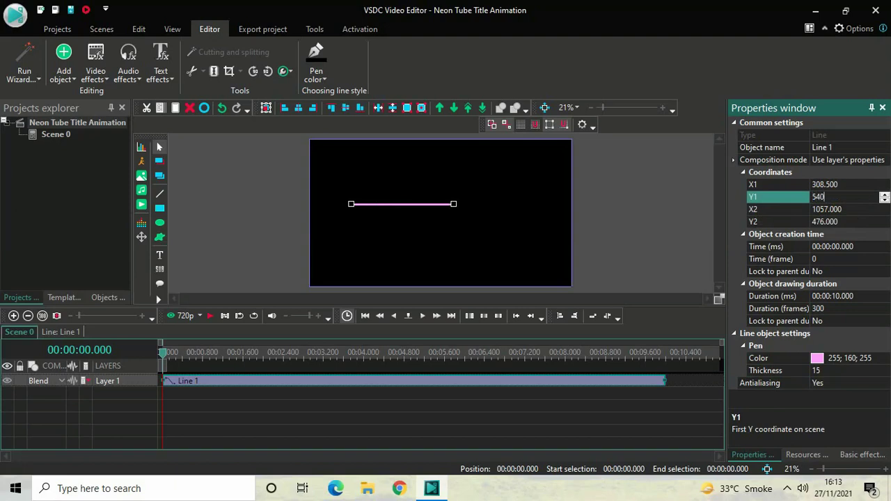
pyautogui.press('Return')
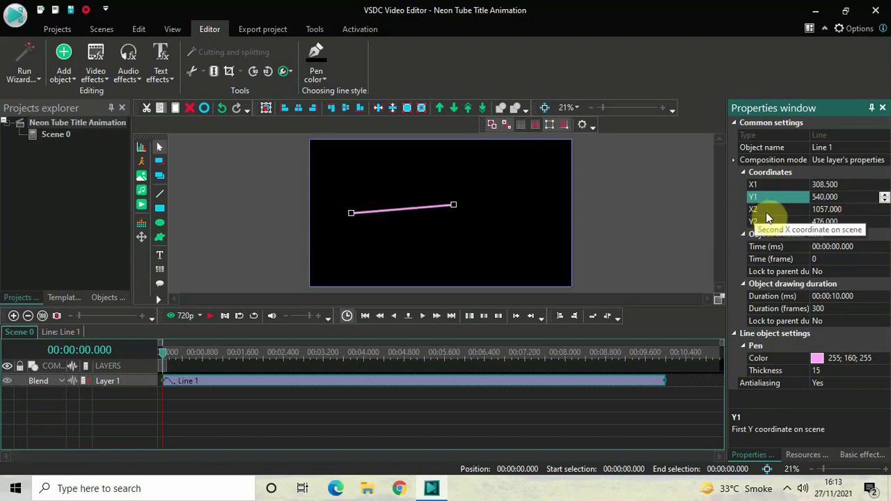
# Step: Set the line's second point to X2 1607.500 and Y2 540
pyautogui.click(852, 212)
pyautogui.doubleClick(853, 212)
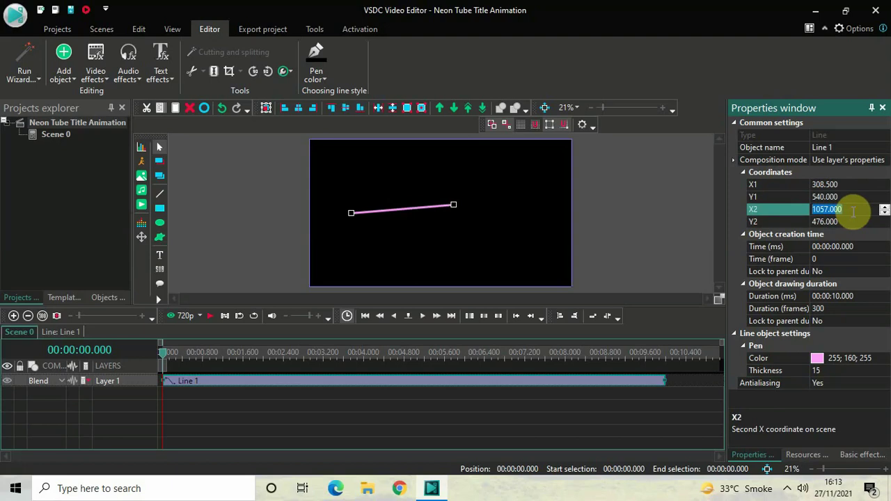
pyautogui.press('BackSpace')
pyautogui.write('1607')
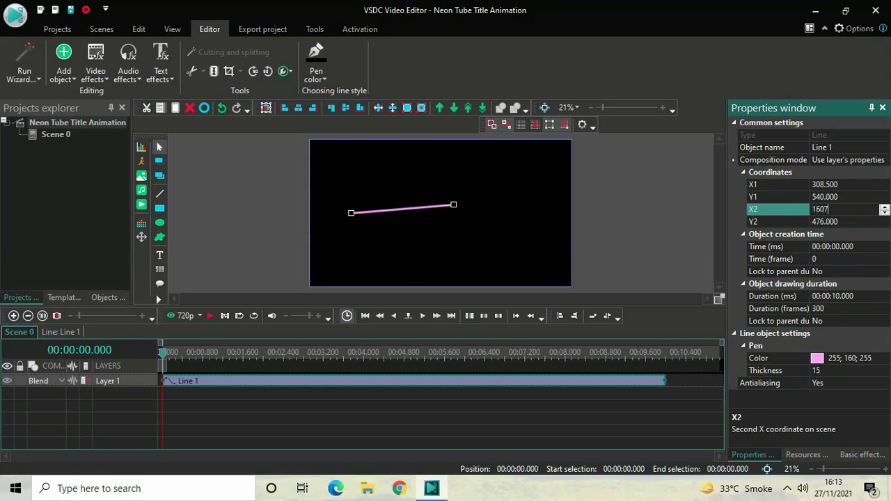
pyautogui.write('.500')
pyautogui.press('Return')
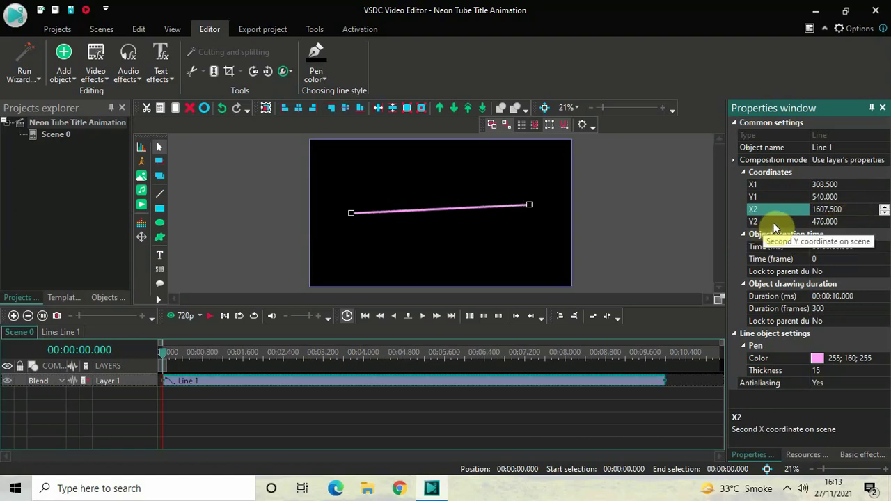
pyautogui.click(846, 222)
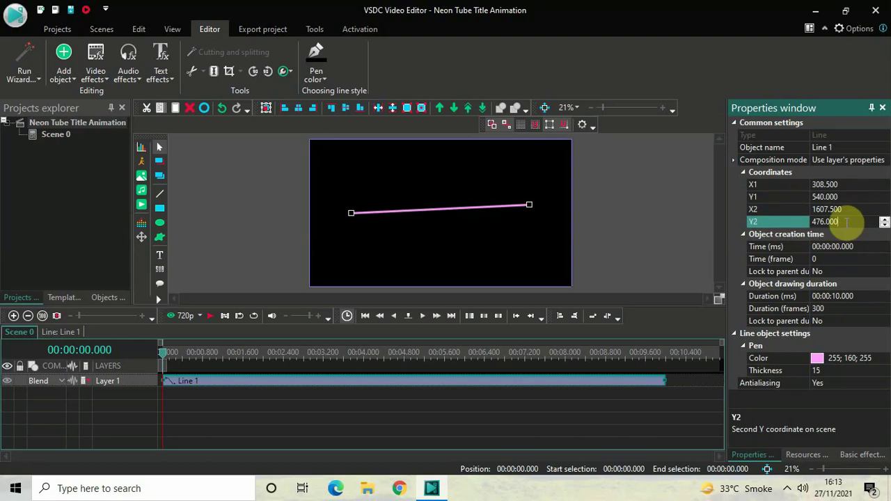
pyautogui.click(846, 222)
pyautogui.press('BackSpace')
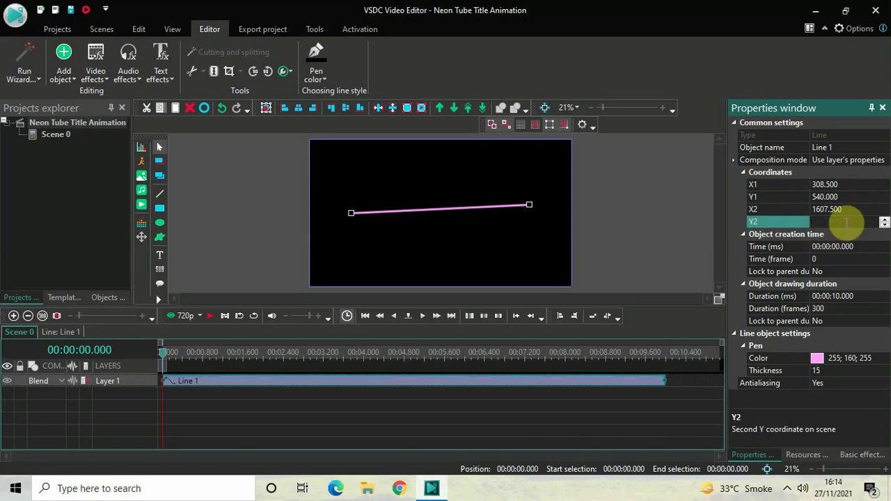
pyautogui.write('540')
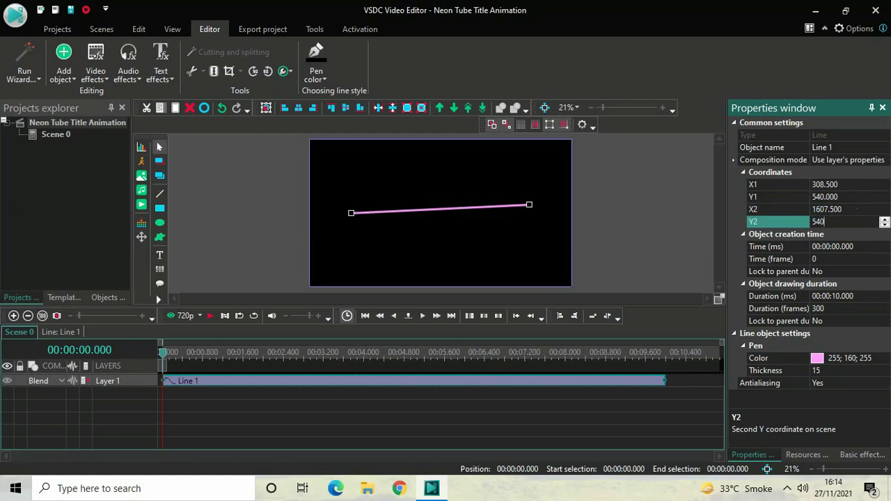
pyautogui.press('Return')
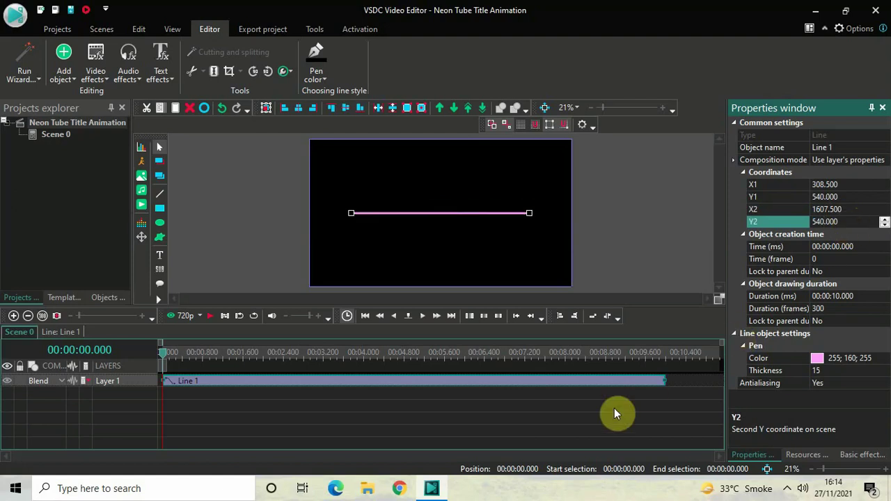
# Step: Set the line's drawing duration to 00:00:05.000
pyautogui.click(519, 390)
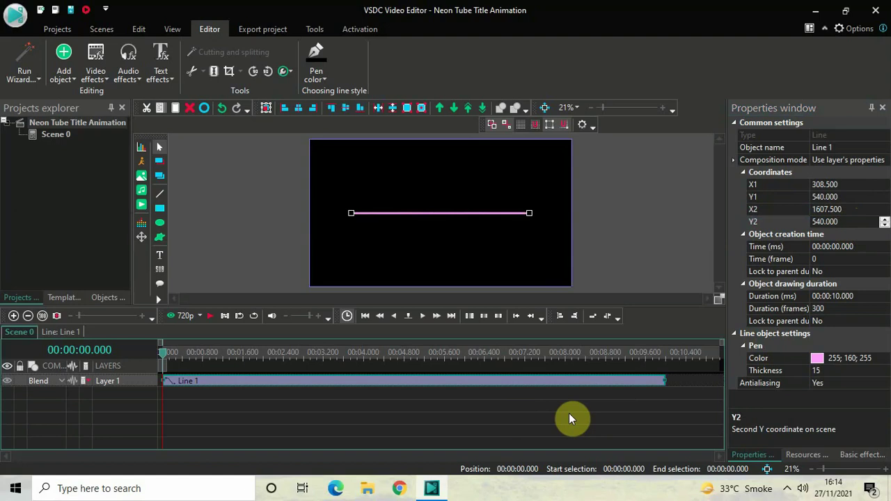
pyautogui.click(863, 296)
pyautogui.press('BackSpace')
pyautogui.press('BackSpace')
pyautogui.press('BackSpace')
pyautogui.press('BackSpace')
pyautogui.press('BackSpace')
pyautogui.press('BackSpace')
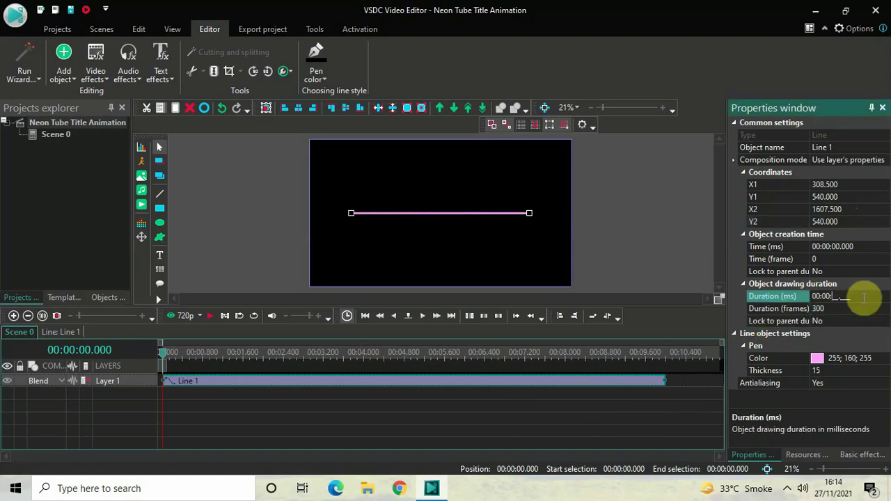
pyautogui.write('050000')
pyautogui.press('Return')
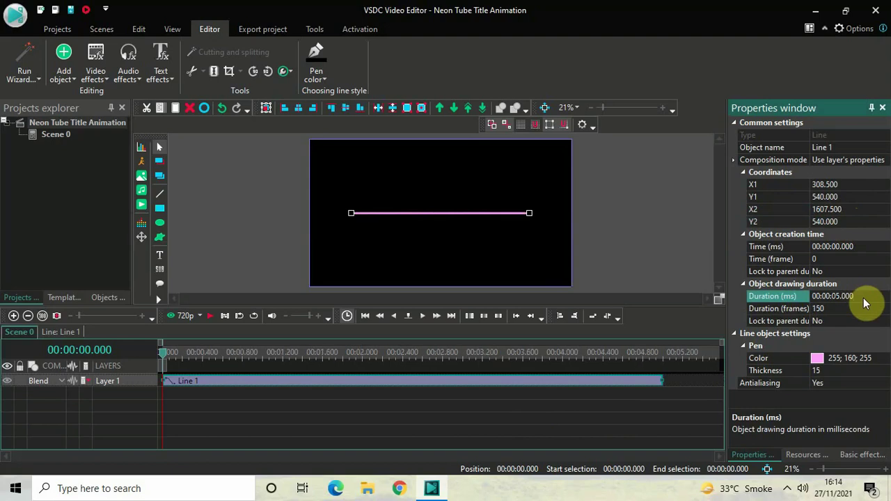
# Step: Open the line object's own timeline and add a Shadow effect on a new layer for the whole parent duration
pyautogui.doubleClick(360, 381)
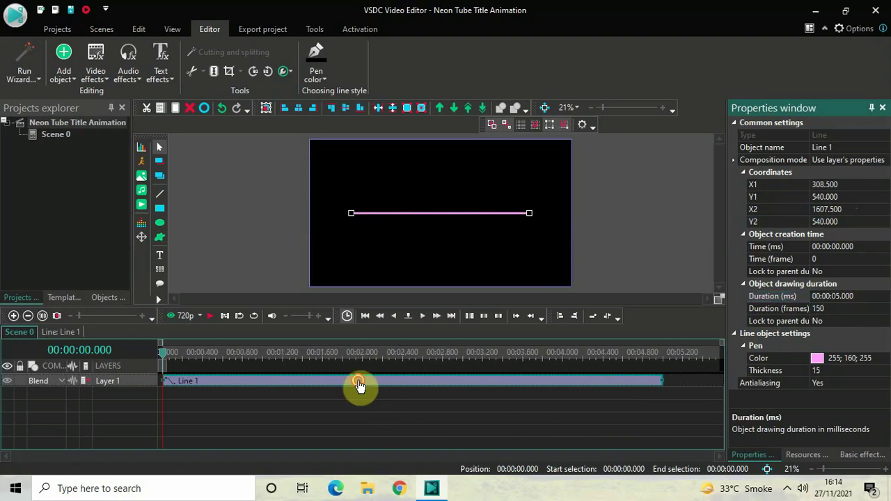
pyautogui.click(94, 73)
pyautogui.moveTo(143, 195)
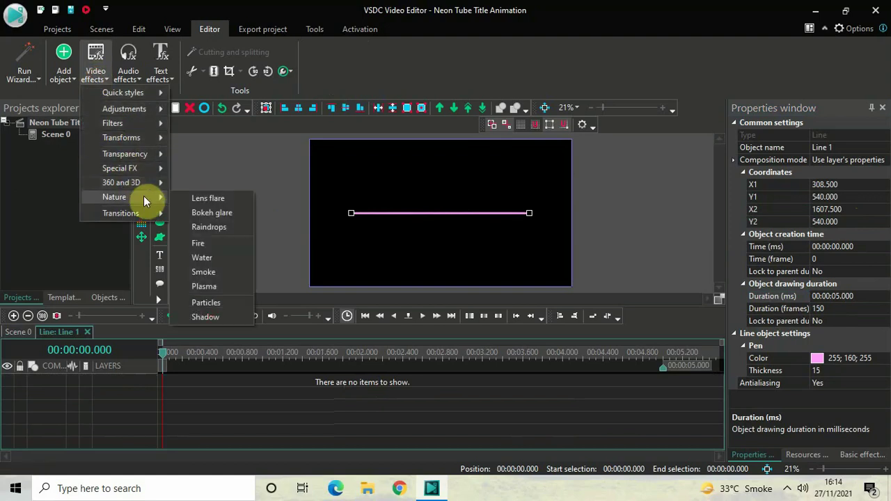
pyautogui.click(230, 315)
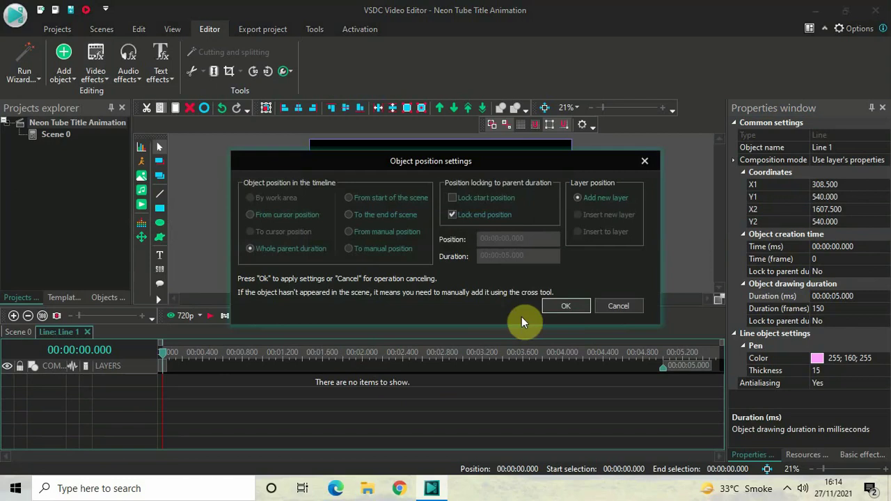
pyautogui.click(571, 307)
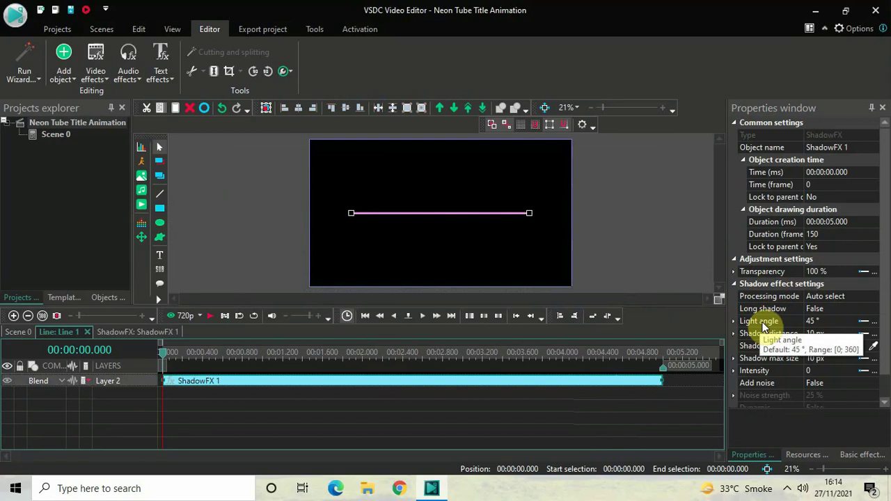
# Step: Set the shadow effect's light angle to 0° and its shadow distance to 0 px
pyautogui.click(830, 322)
pyautogui.press('BackSpace')
pyautogui.press('BackSpace')
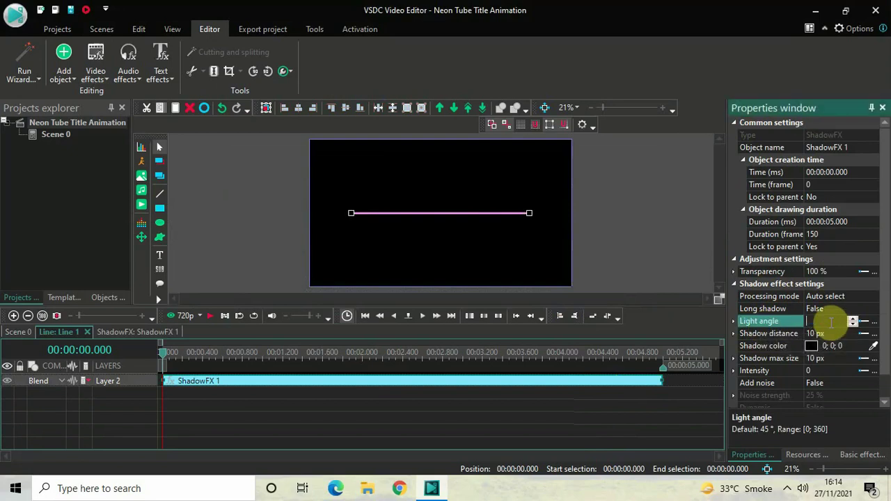
pyautogui.click(853, 321)
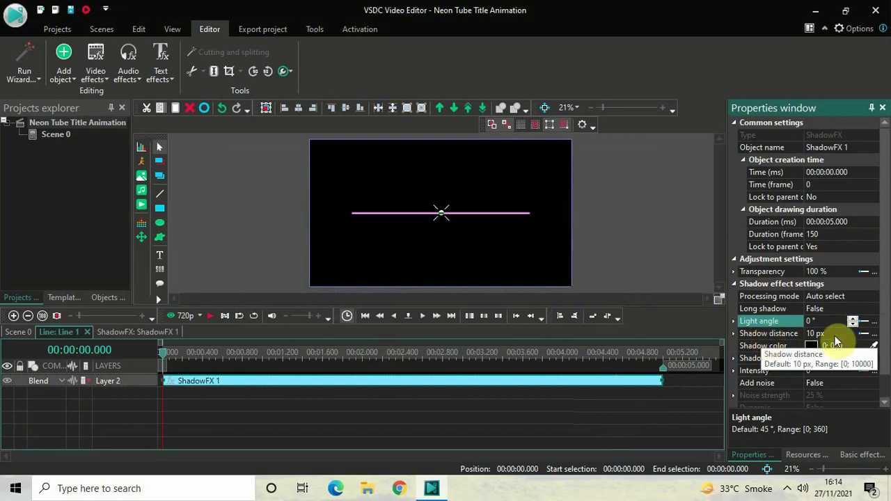
pyautogui.click(836, 336)
pyautogui.doubleClick(834, 334)
pyautogui.write('0')
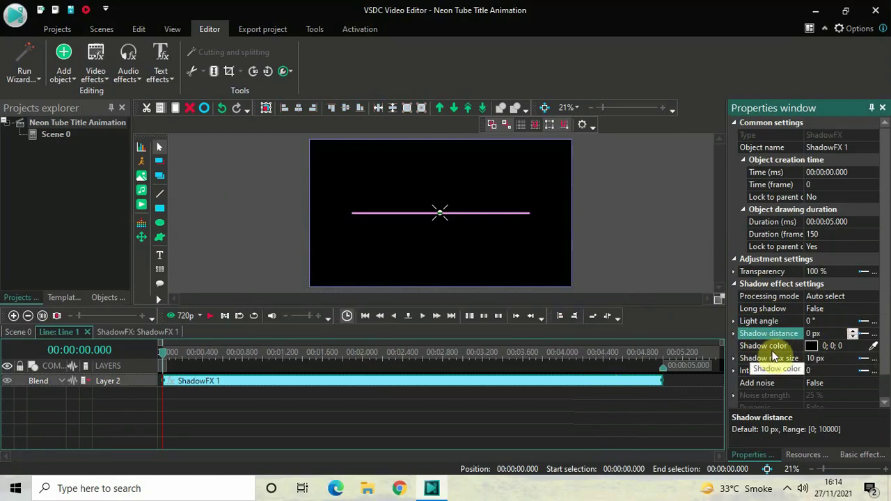
# Step: Set the shadow color to 186; 17; 48
pyautogui.click(843, 347)
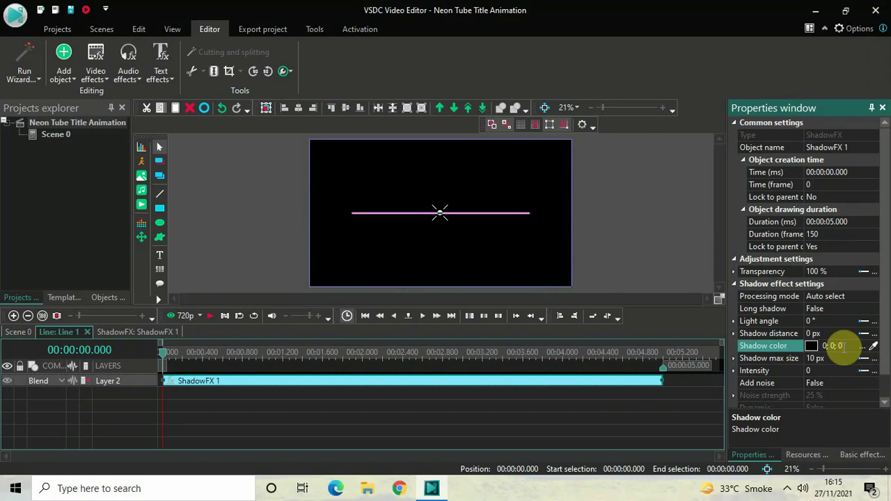
pyautogui.hotkey('ctrl', 'a')
pyautogui.press('BackSpace')
pyautogui.write('1')
pyautogui.write('86')
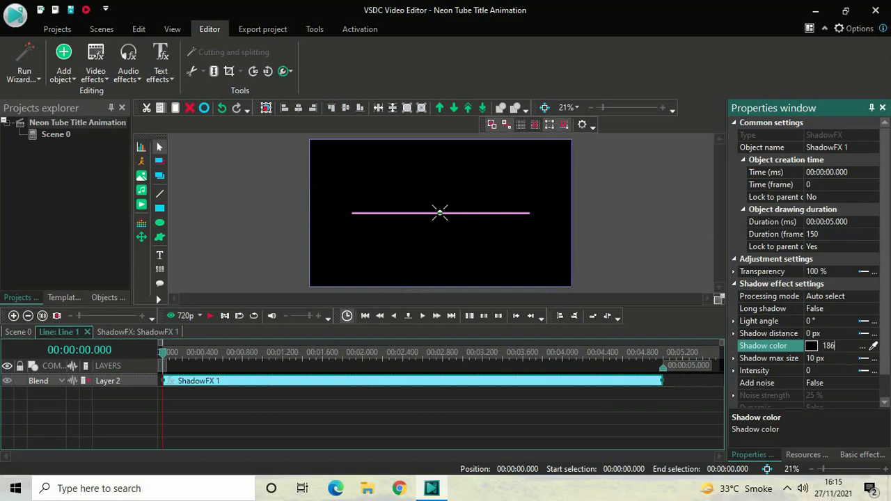
pyautogui.write(';17;48')
pyautogui.press('Return')
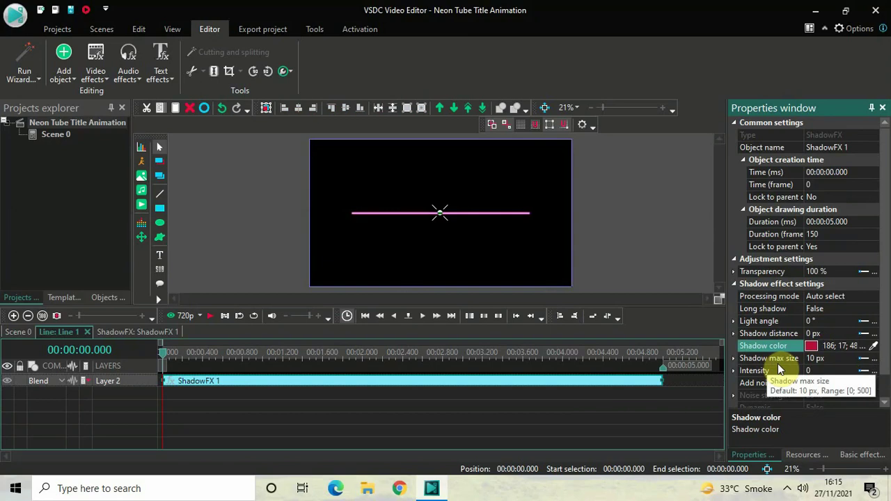
# Step: Set the shadow effect's max size to 50 px and its intensity to 255
pyautogui.click(829, 361)
pyautogui.click(829, 359)
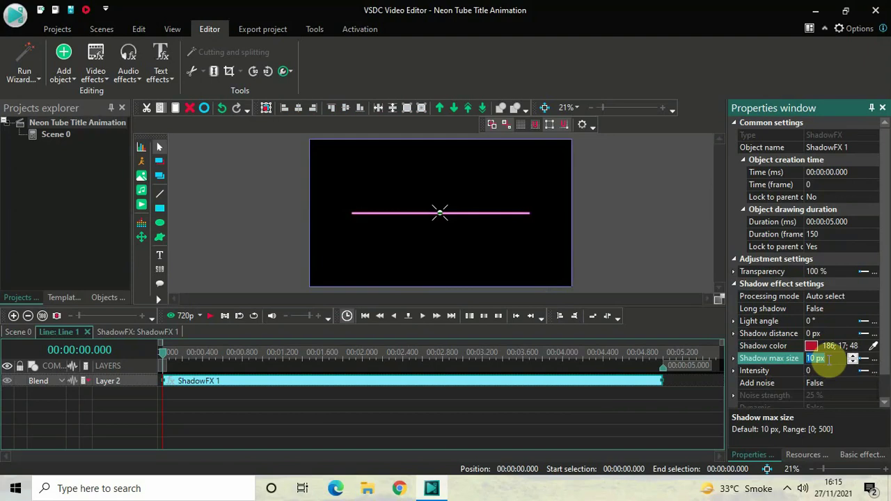
pyautogui.press('BackSpace')
pyautogui.write('50')
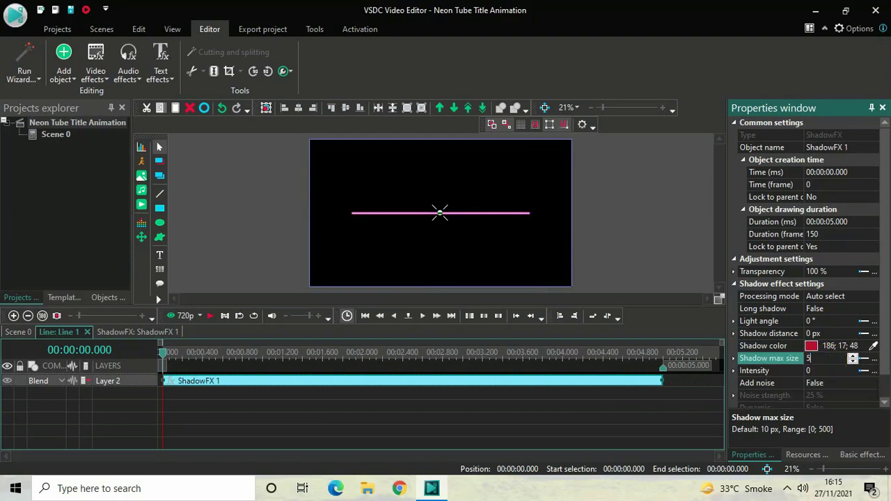
pyautogui.press('Return')
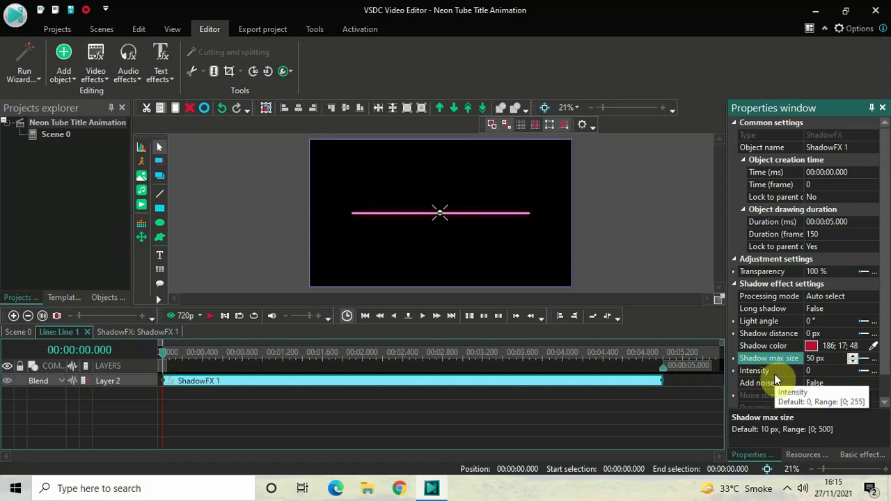
pyautogui.click(822, 371)
pyautogui.press('BackSpace')
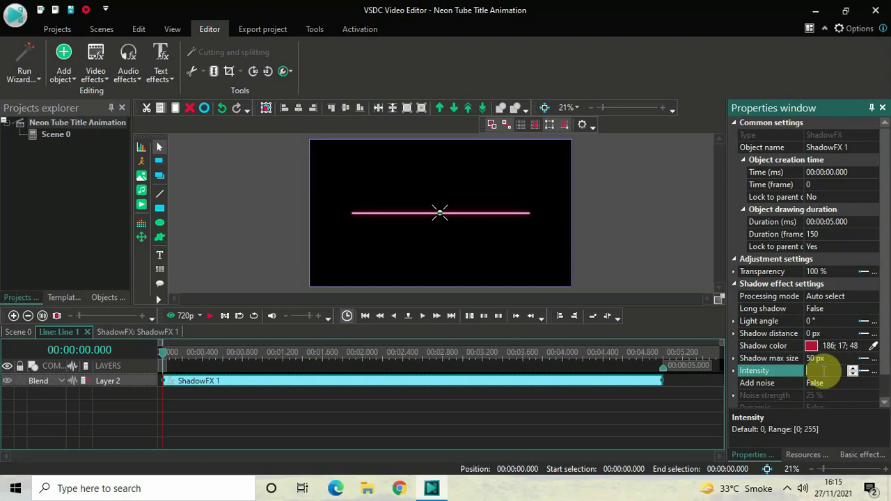
pyautogui.write('255')
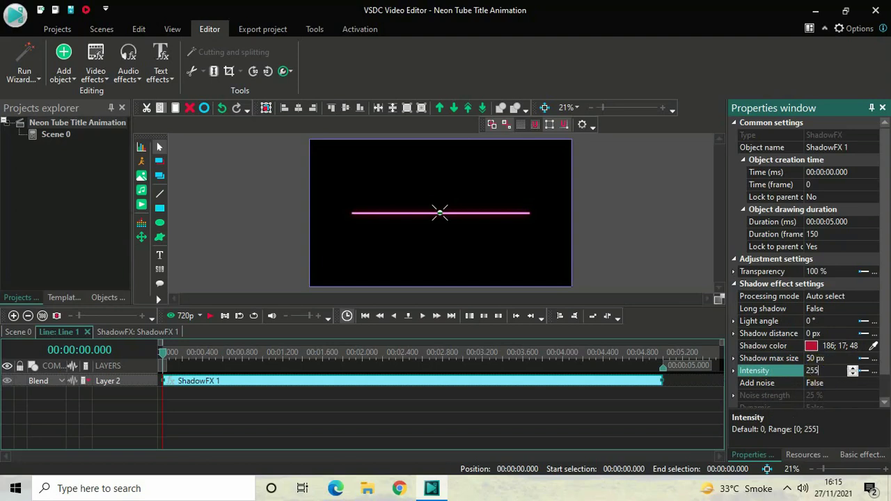
pyautogui.press('Return')
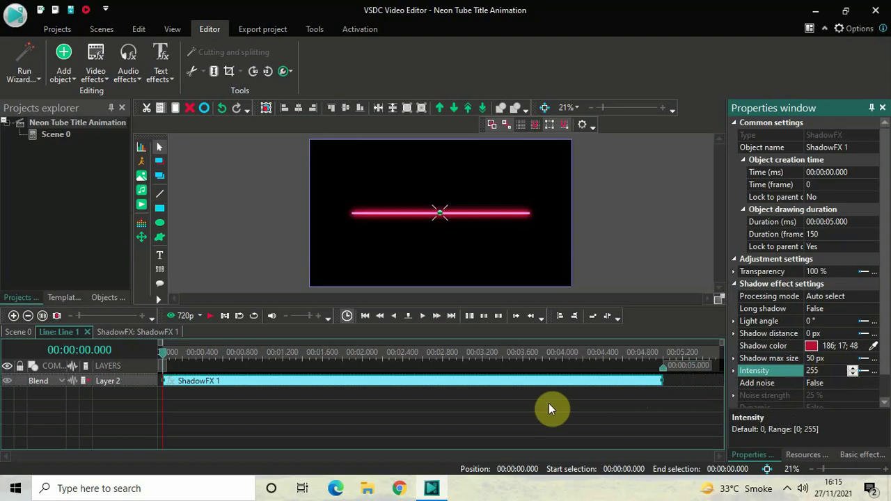
# Step: Add a Gaussian blur filter to the line and move its layer below the shadow effect
pyautogui.click(366, 416)
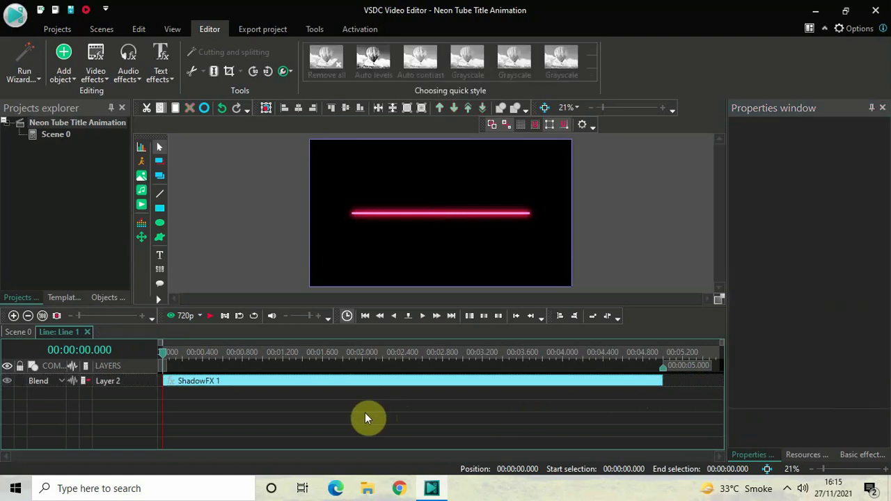
pyautogui.click(87, 70)
pyautogui.moveTo(148, 128)
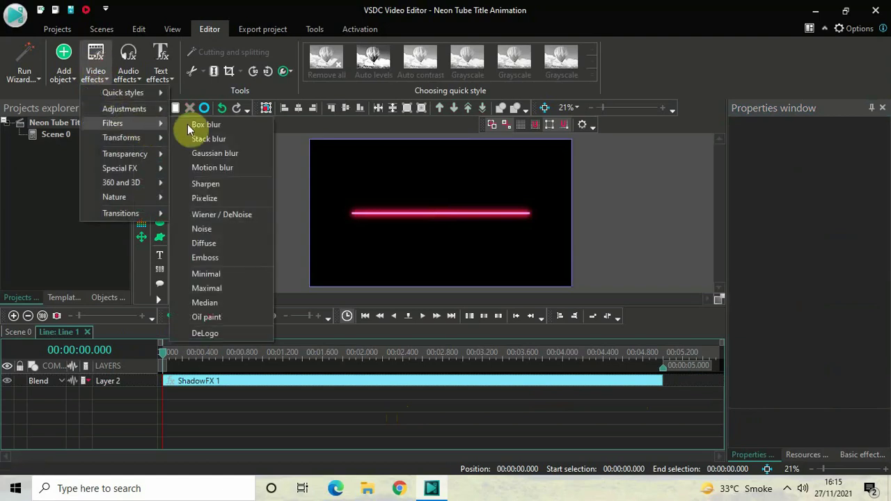
pyautogui.click(223, 153)
pyautogui.click(566, 305)
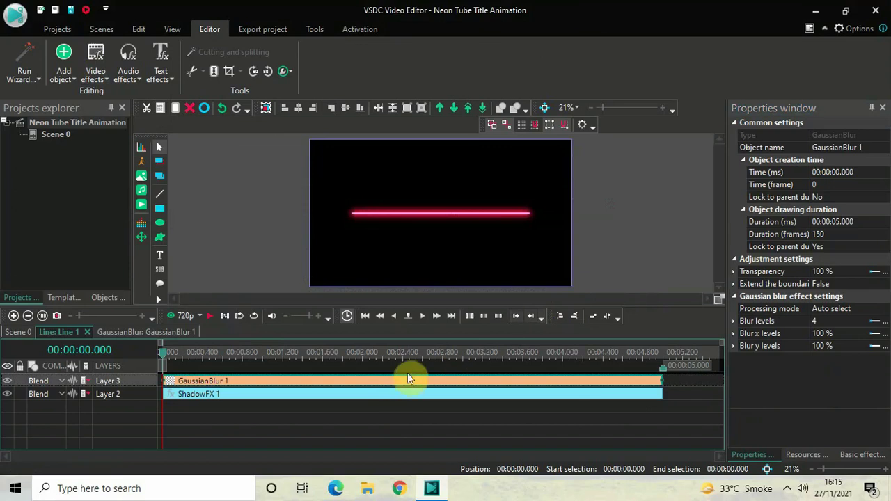
pyautogui.moveTo(394, 386); pyautogui.dragTo(354, 422)
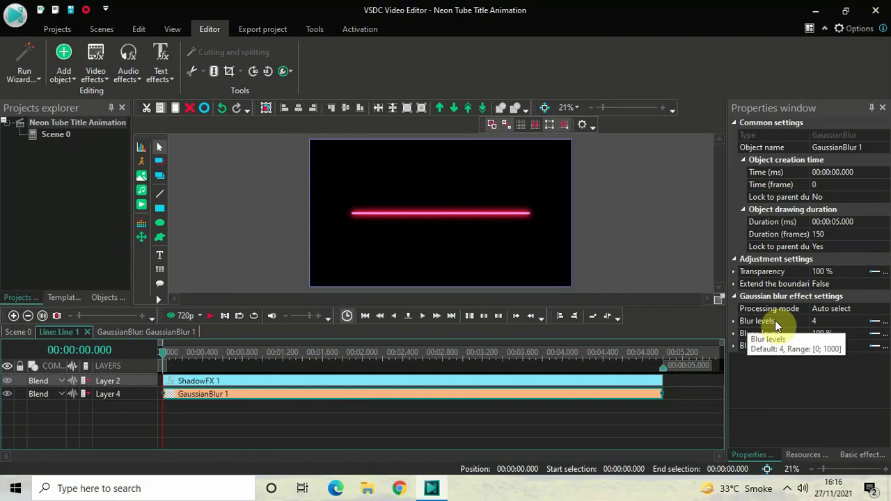
# Step: Set the Gaussian blur's blur levels to 10
pyautogui.click(833, 323)
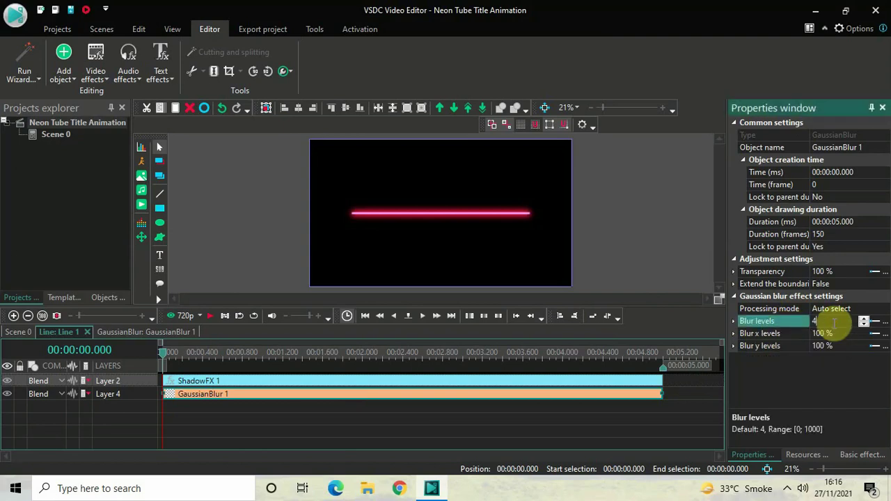
pyautogui.press('BackSpace')
pyautogui.write('10')
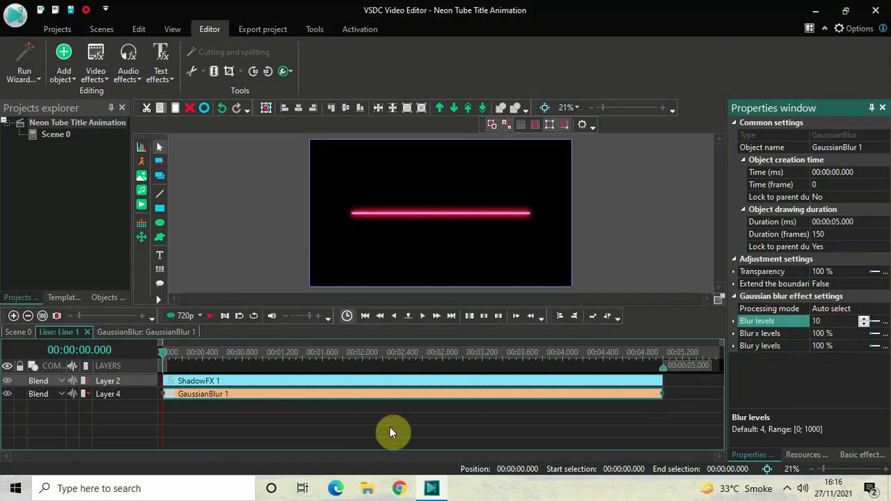
pyautogui.click(247, 416)
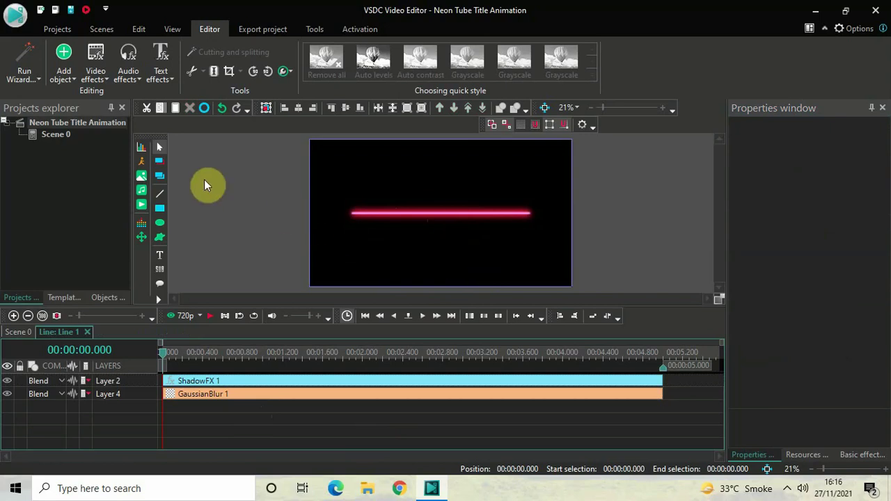
# Step: Add a Movement to the line with its point at the end of the object, continuing the trajectory
pyautogui.click(62, 73)
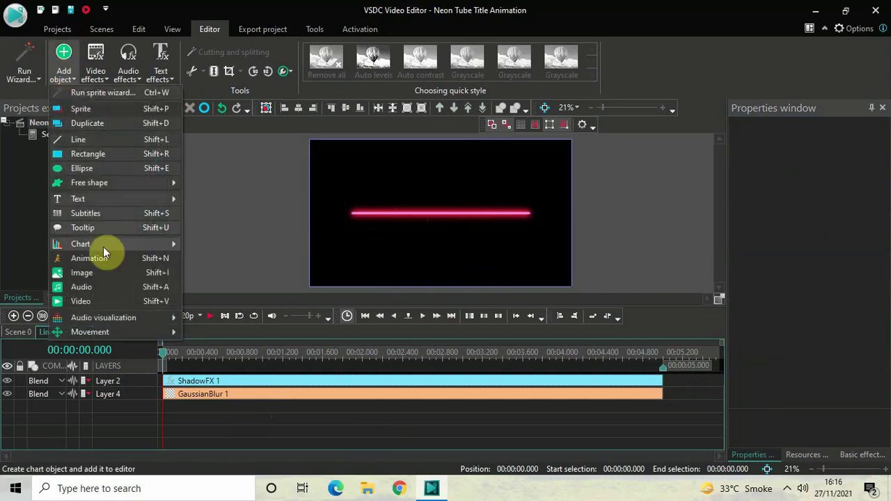
pyautogui.moveTo(128, 333)
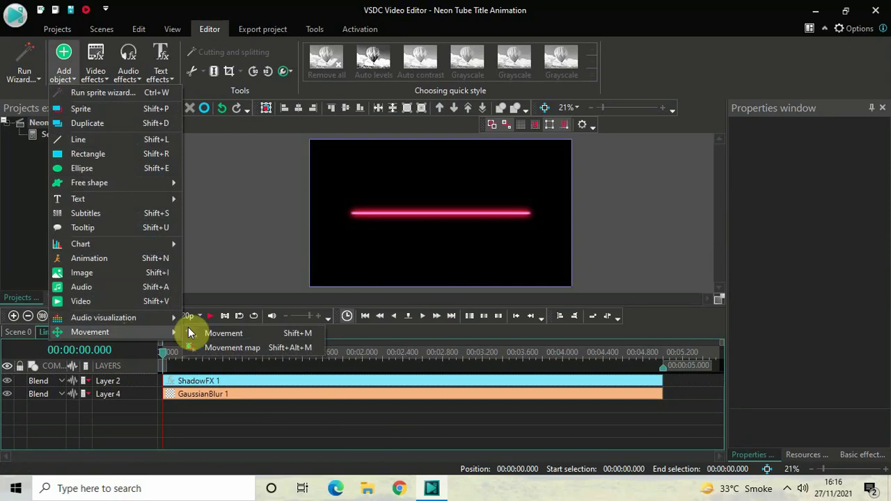
pyautogui.click(241, 333)
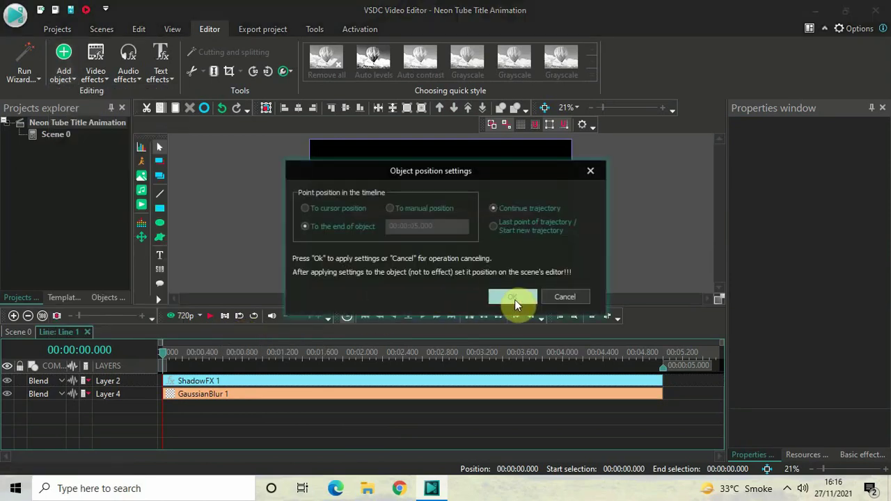
pyautogui.click(517, 299)
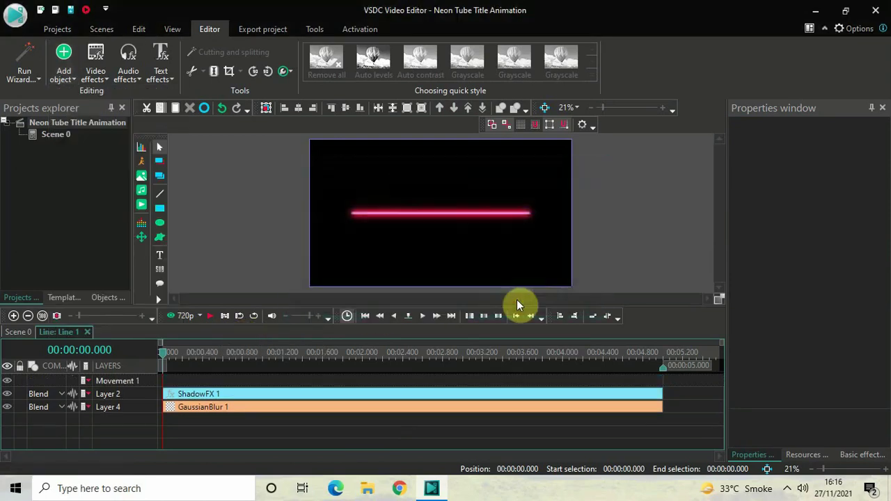
# Step: Place the movement's end point below the line at about X 957, Y 886 and shift its timeline marker to 00:00:01.000
pyautogui.click(440, 214)
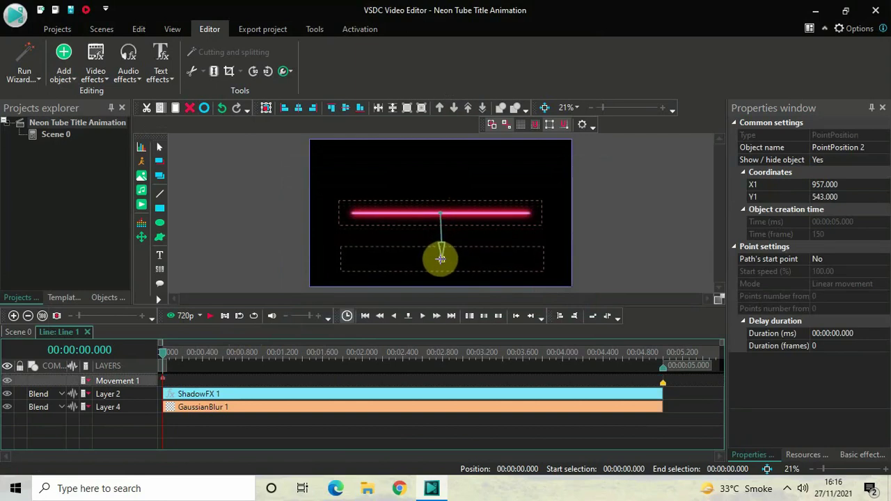
pyautogui.click(440, 260)
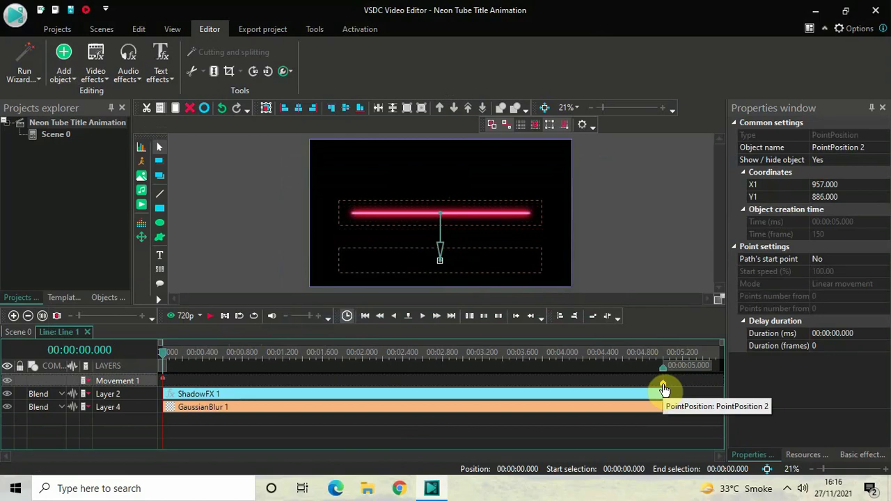
pyautogui.moveTo(664, 390)
pyautogui.mouseDown()
pyautogui.moveTo(398, 406)
pyautogui.moveTo(221, 404)
pyautogui.moveTo(268, 407)
pyautogui.moveTo(261, 397)
pyautogui.mouseUp()
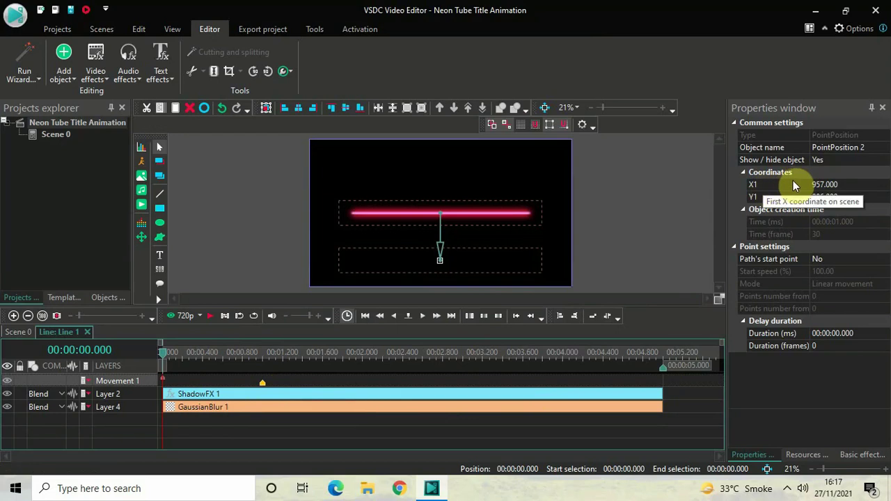
# Step: Set the movement end point's coordinates to X1 960.500 and Y1 772
pyautogui.click(849, 184)
pyautogui.doubleClick(850, 183)
pyautogui.press('BackSpace')
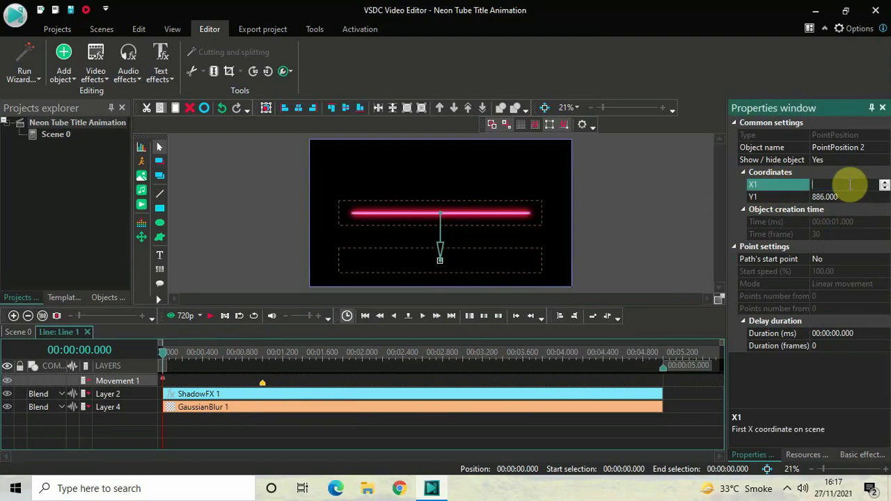
pyautogui.write('960')
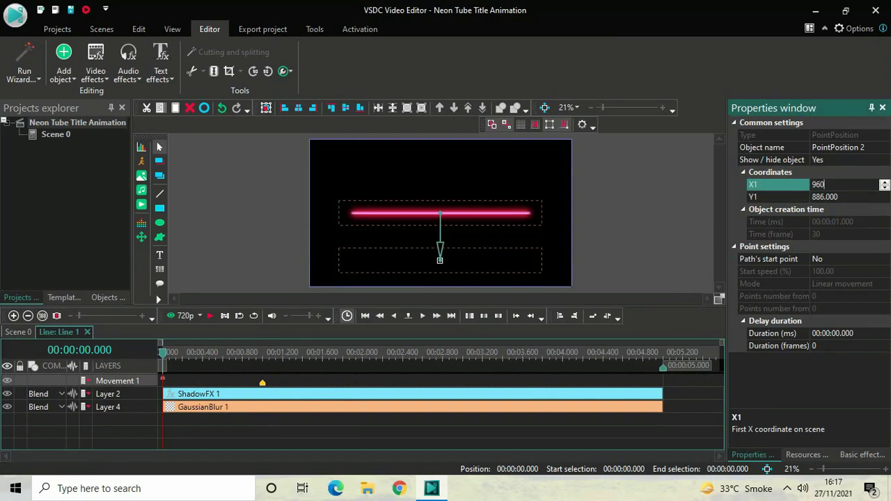
pyautogui.write('.500')
pyautogui.press('Return')
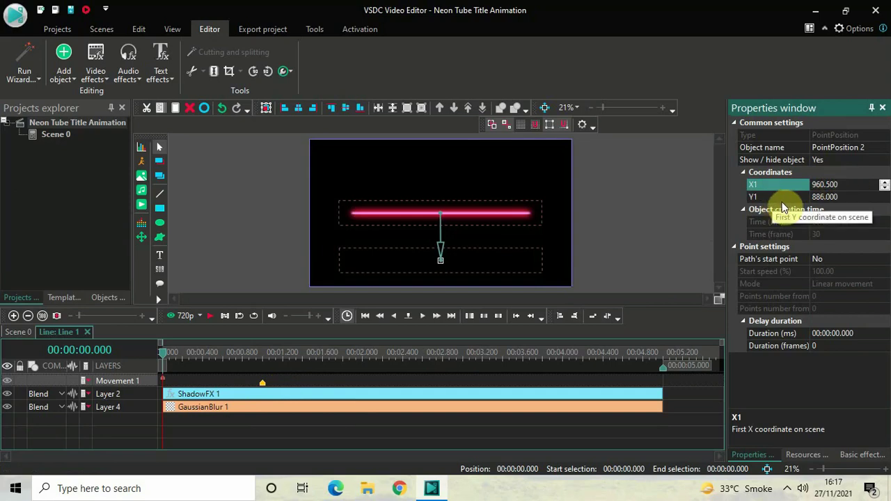
pyautogui.click(851, 197)
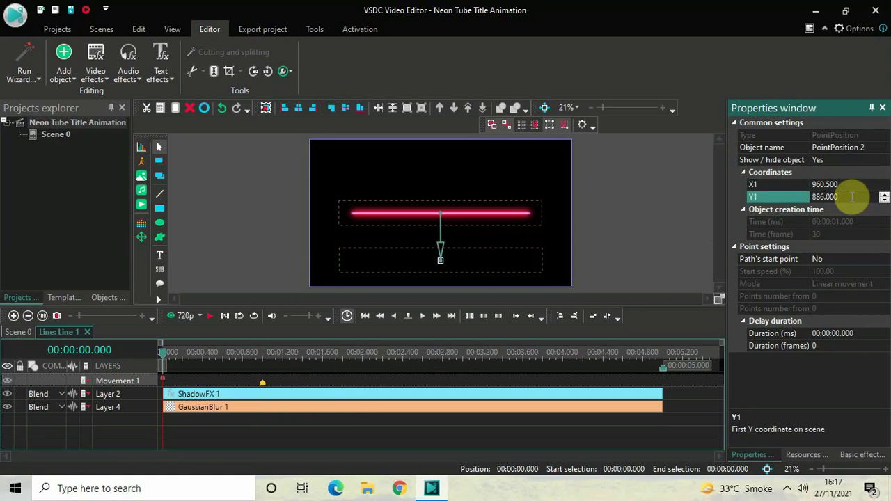
pyautogui.press('BackSpace')
pyautogui.write('772')
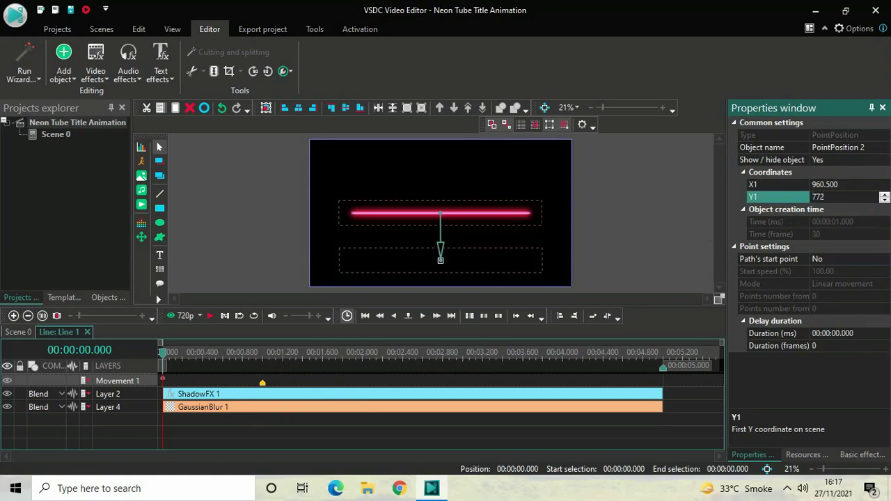
pyautogui.press('Return')
# Step: Play back the first seconds of the line's downward movement
pyautogui.press('space')
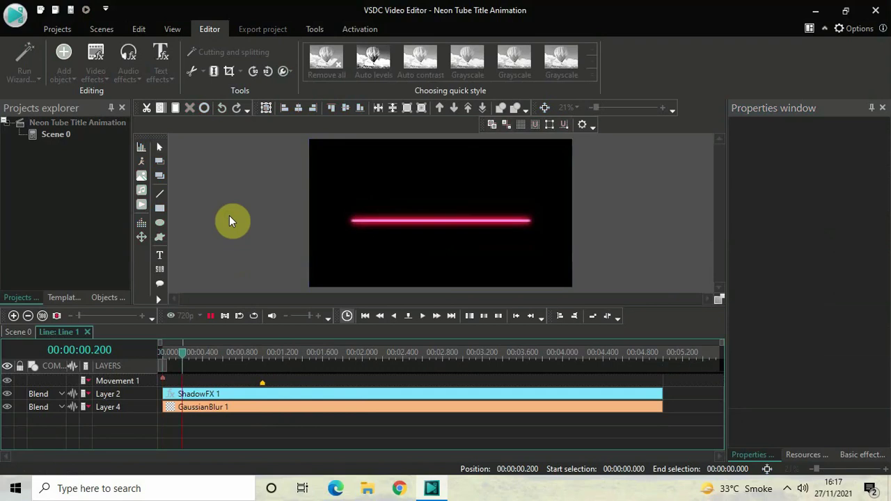
pyautogui.press('space')
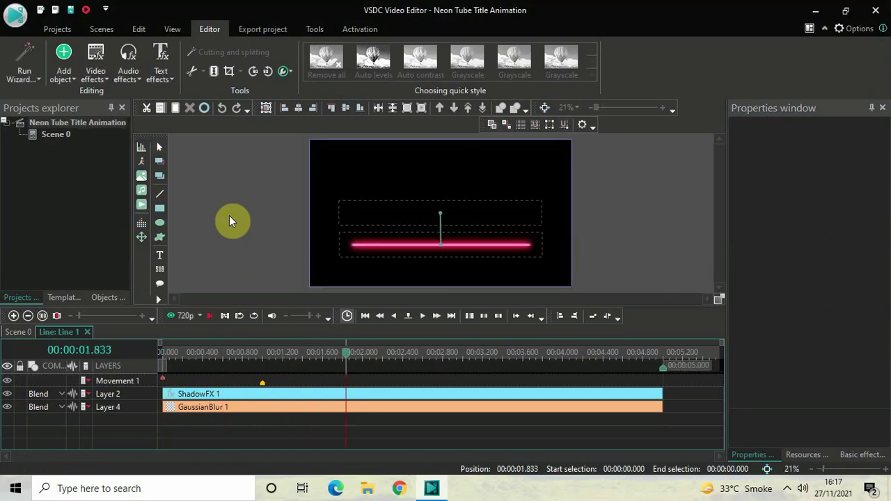
# Step: Return to Scene 0, set the playhead to 00:00:00.000 and paste a copy of the line object
pyautogui.click(29, 331)
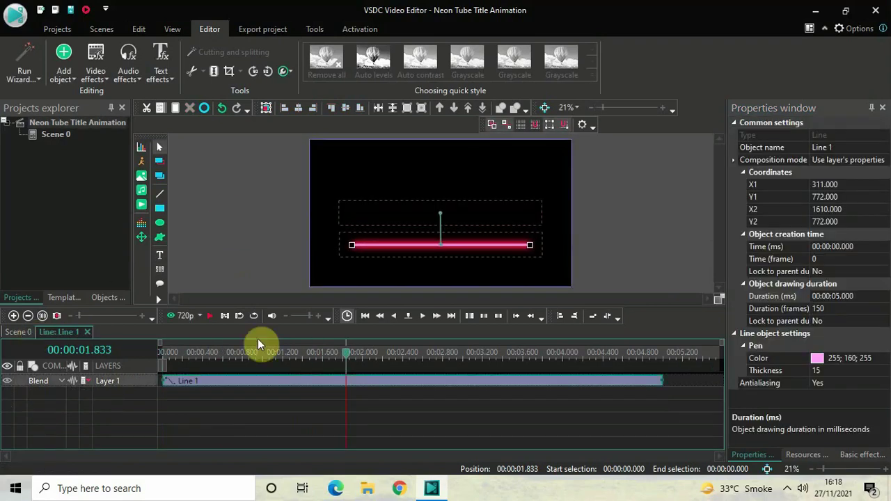
pyautogui.moveTo(347, 357); pyautogui.dragTo(119, 368)
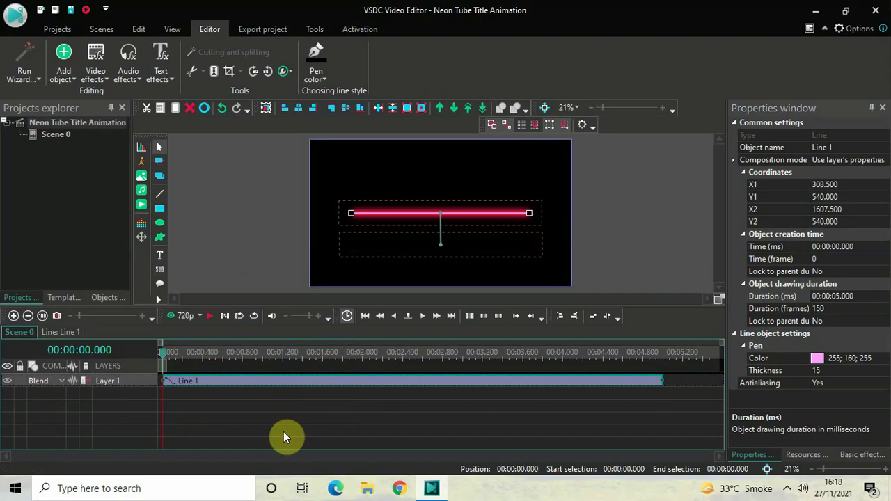
pyautogui.hotkey('ctrl', 'v')
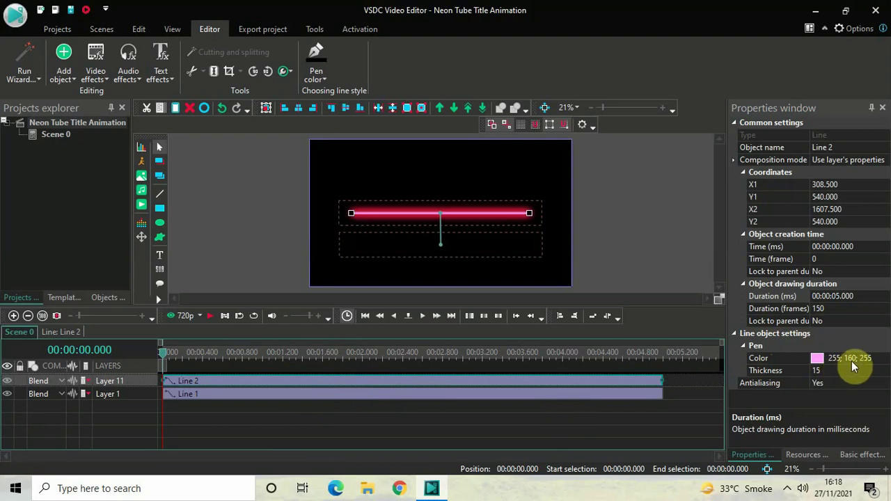
# Step: Set the pen color of the copied line to 191; 255; 255
pyautogui.click(874, 361)
pyautogui.doubleClick(873, 359)
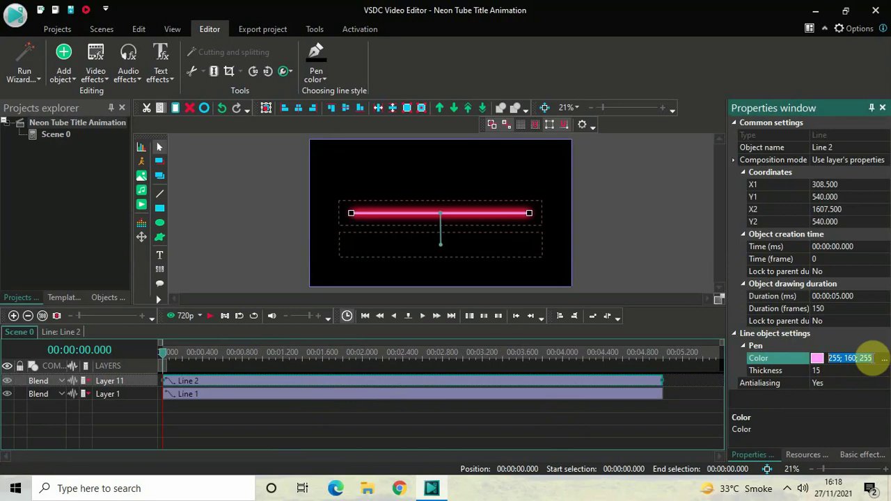
pyautogui.press('BackSpace')
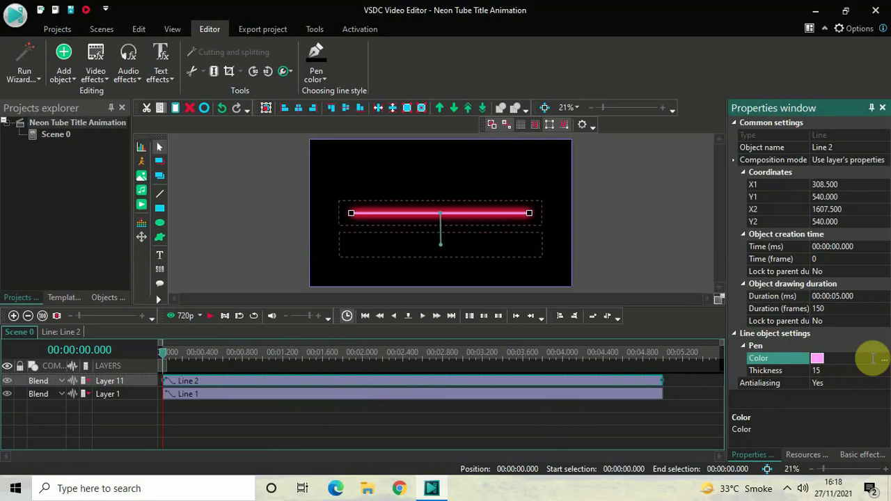
pyautogui.click(873, 358)
pyautogui.write('191')
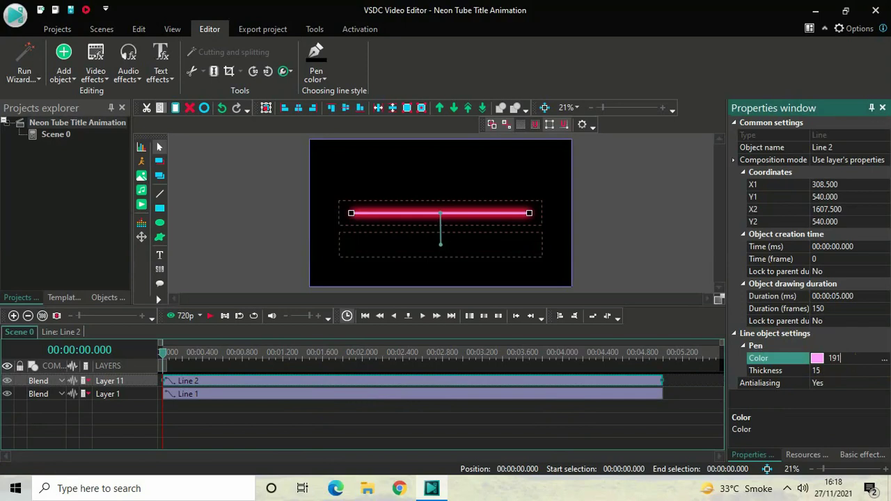
pyautogui.write(';255;255')
pyautogui.press('Return')
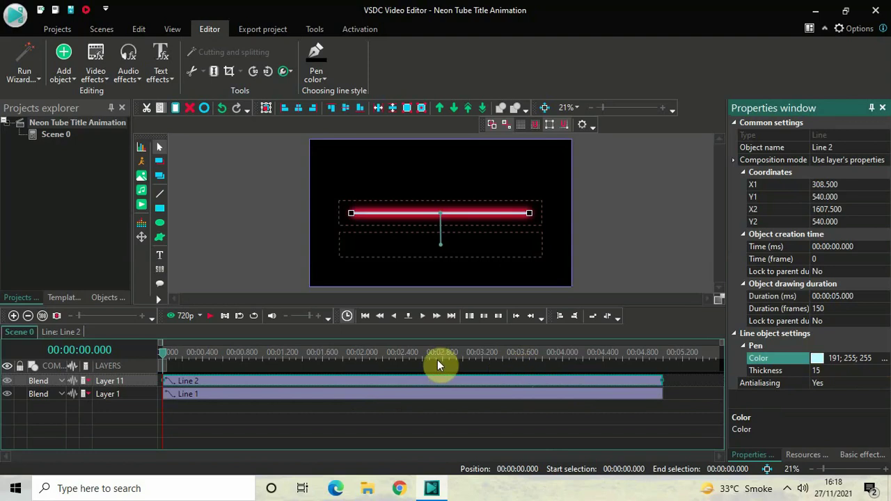
# Step: Set the shadow color of the second line's ShadowFX effect to 21; 92; 196
pyautogui.doubleClick(372, 381)
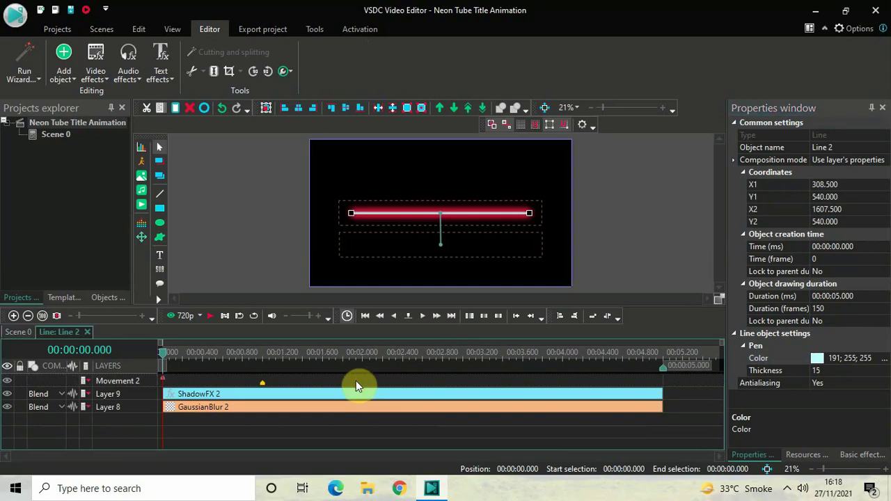
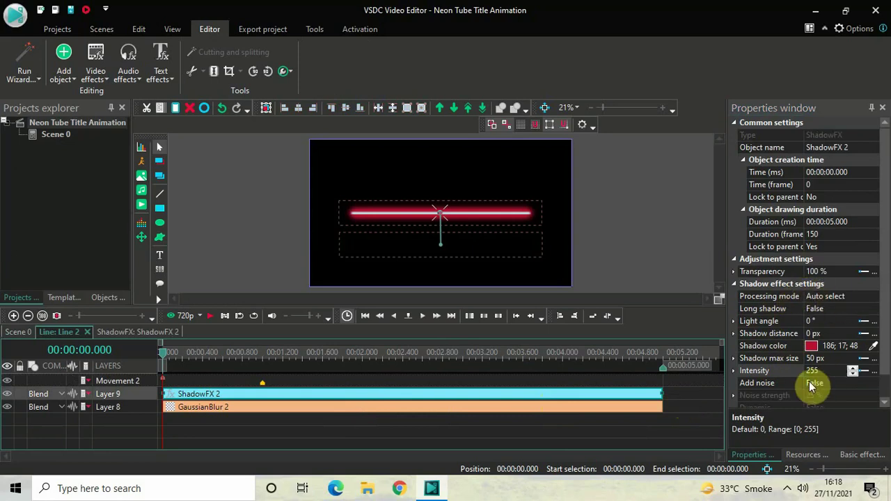
pyautogui.click(859, 352)
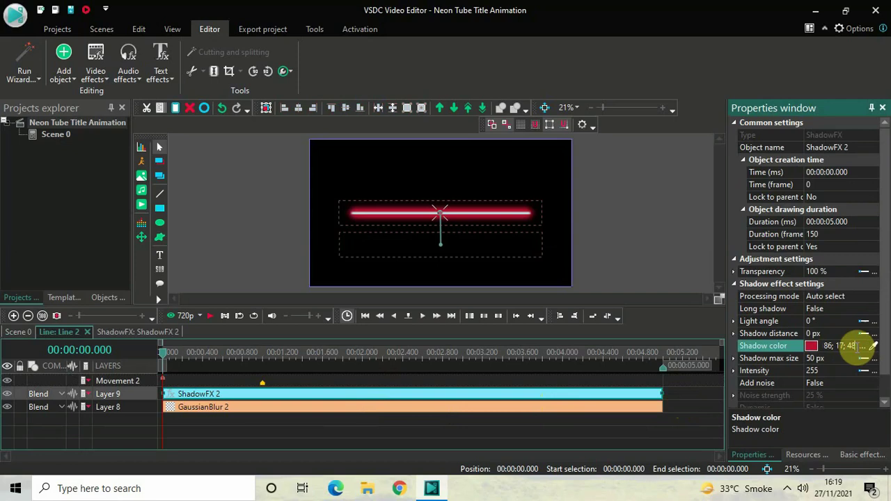
pyautogui.click(857, 348)
pyautogui.press('BackSpace')
pyautogui.write('21')
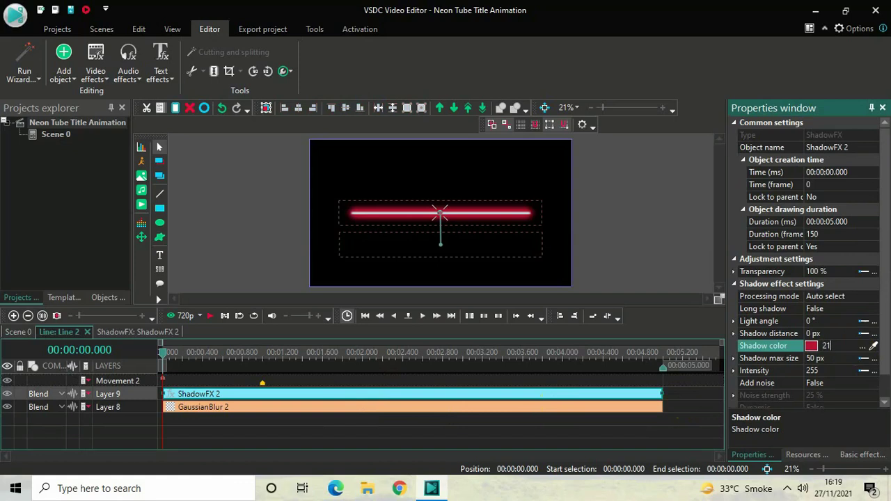
pyautogui.write(';92;196')
pyautogui.click(854, 349)
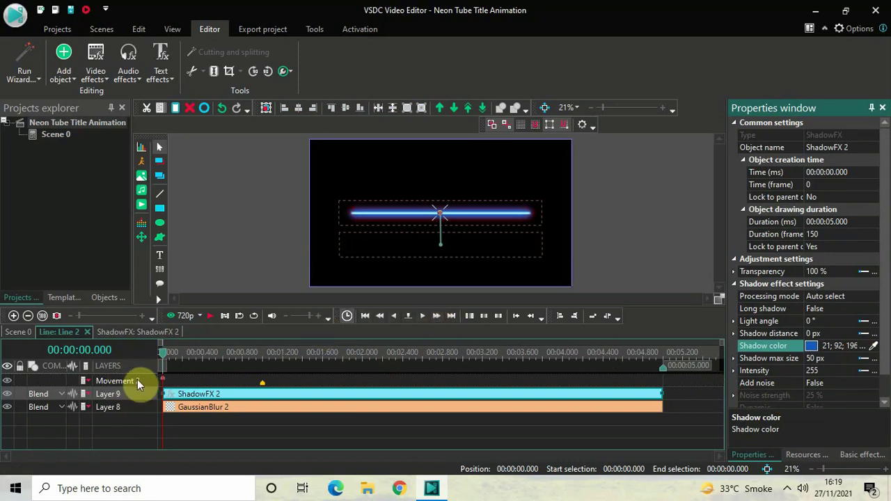
# Step: Set the second line's movement end point coordinates to X1 960.500 and Y1 333
pyautogui.click(264, 387)
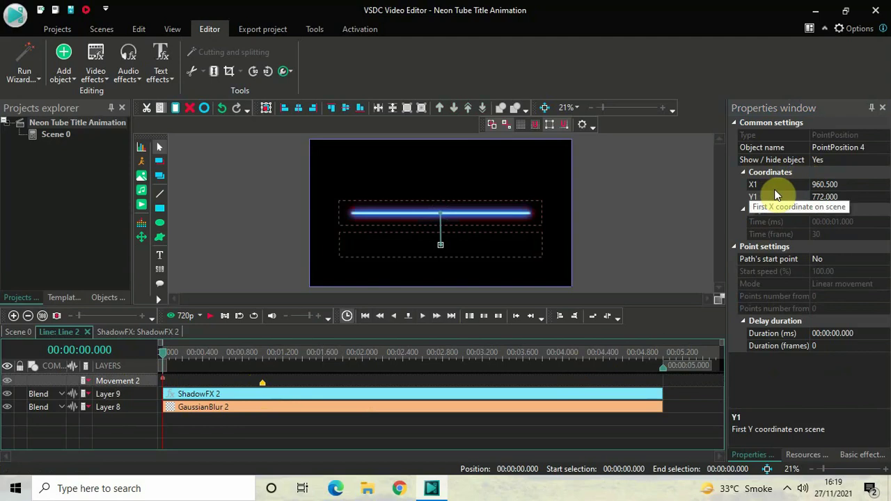
pyautogui.click(848, 183)
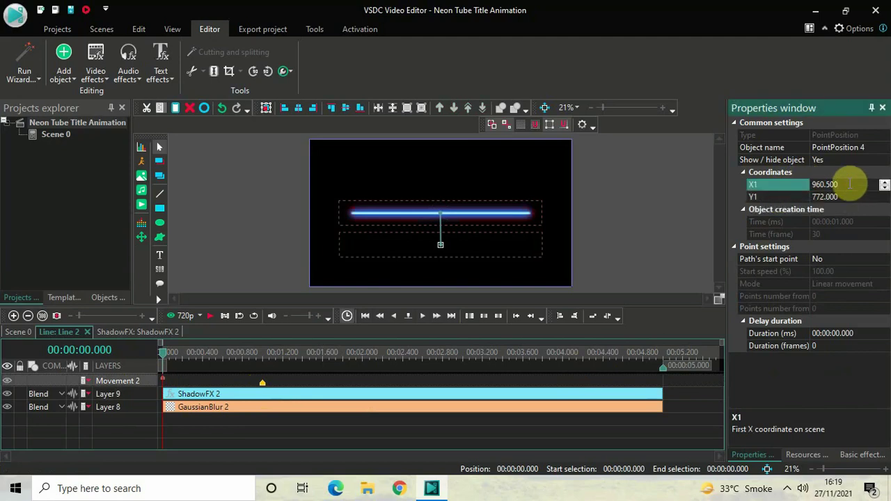
pyautogui.doubleClick(850, 183)
pyautogui.press('BackSpace')
pyautogui.write('960')
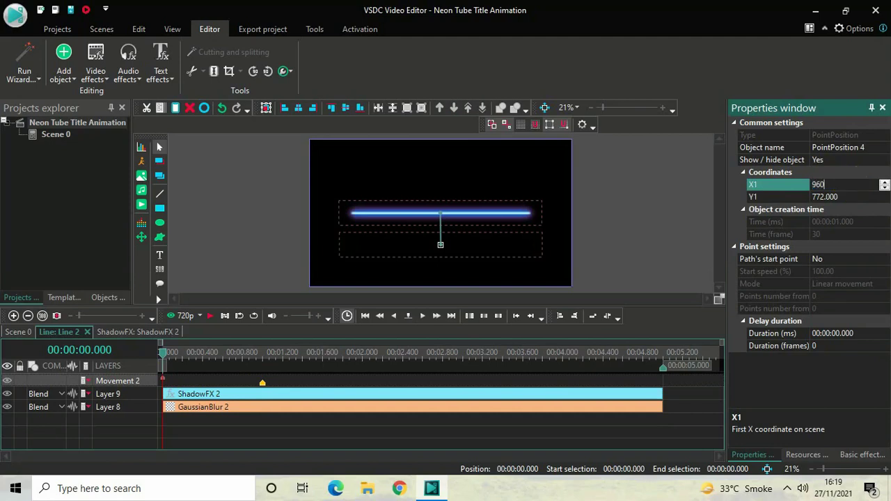
pyautogui.write('.500')
pyautogui.click(767, 193)
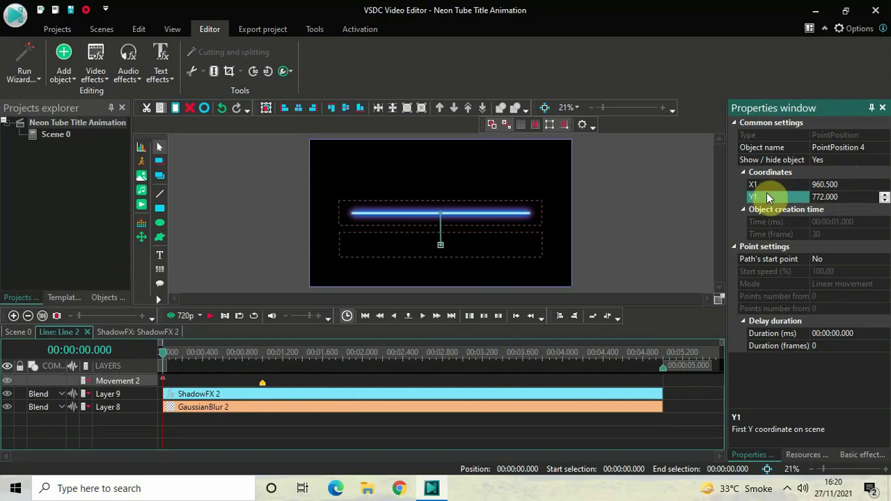
pyautogui.click(854, 195)
pyautogui.press('BackSpace')
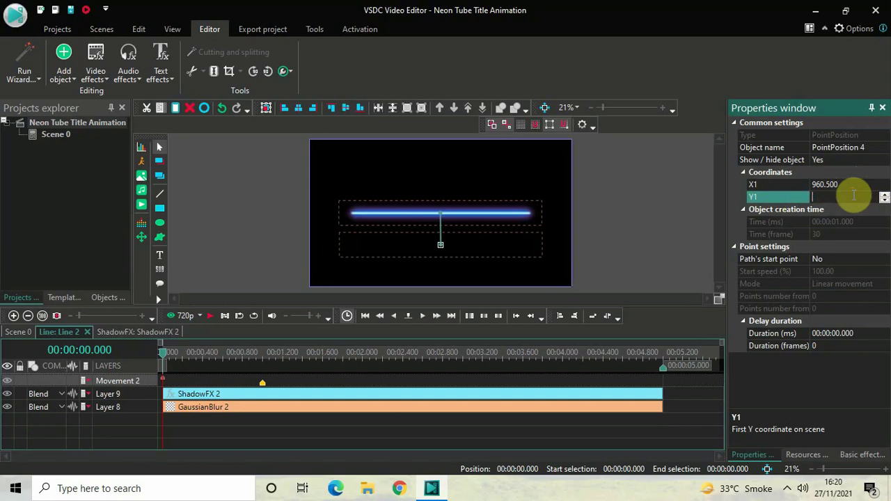
pyautogui.write('333')
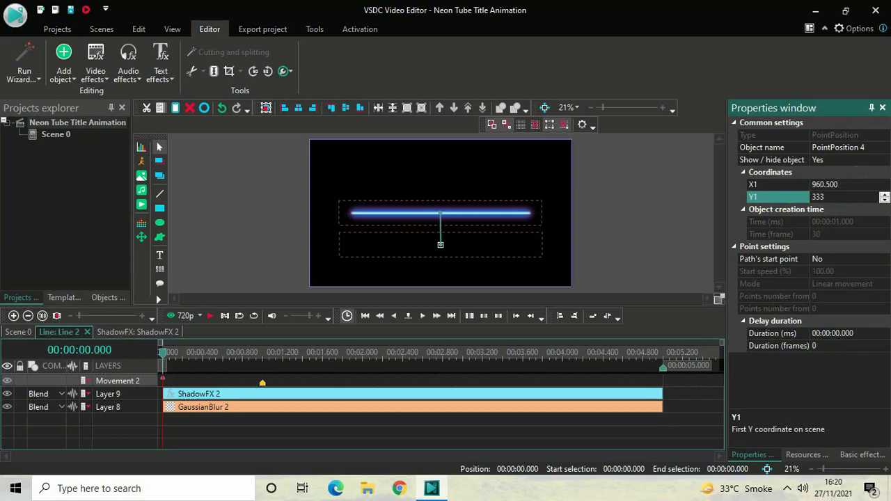
pyautogui.press('Return')
# Step: Return to Scene 0 and play back the first seconds of both lines' movement twice
pyautogui.click(17, 332)
pyautogui.click(220, 239)
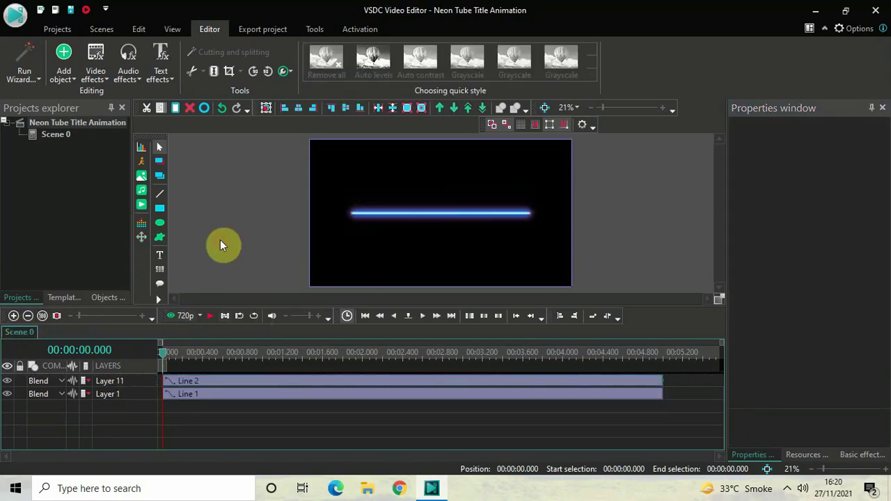
pyautogui.press('space')
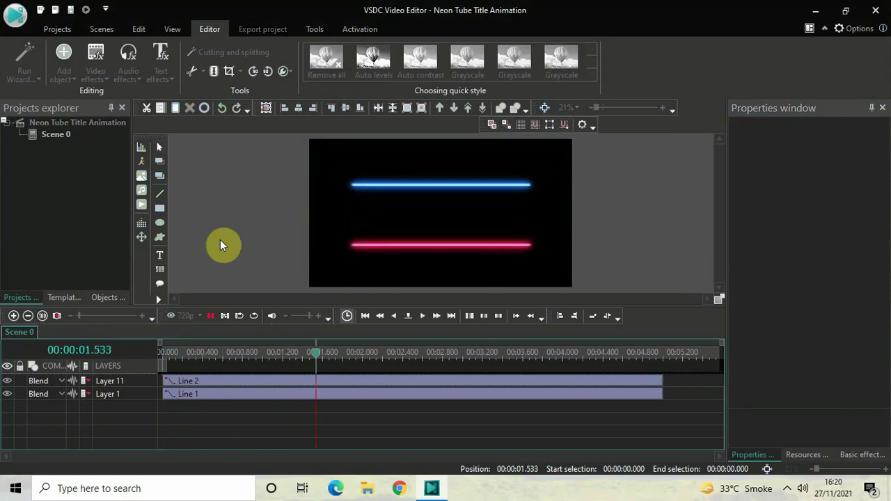
pyautogui.press('space')
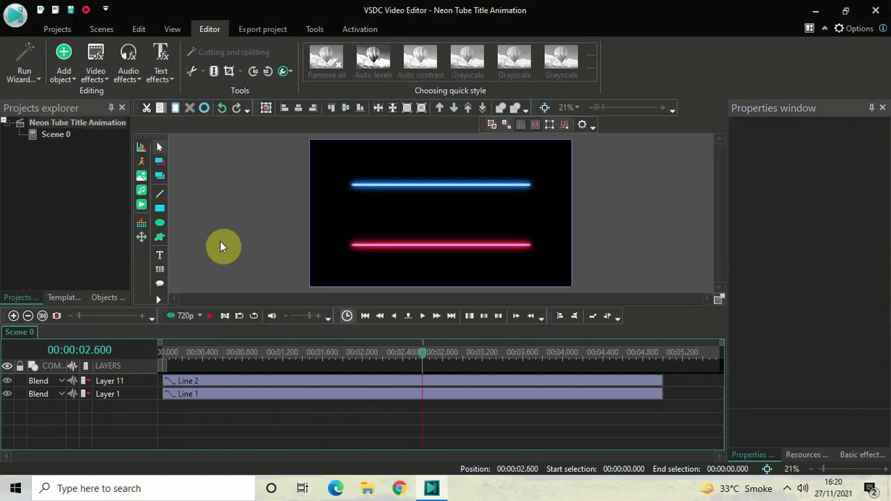
pyautogui.click(161, 350)
pyautogui.press('space')
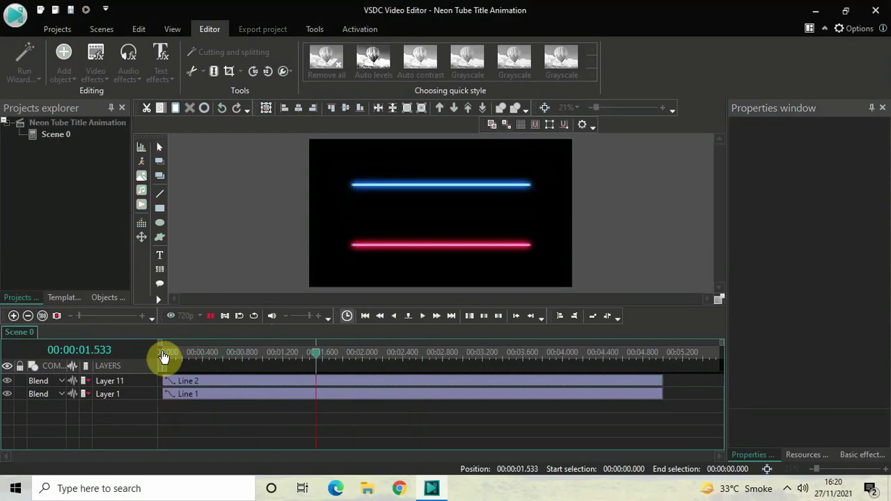
pyautogui.press('space')
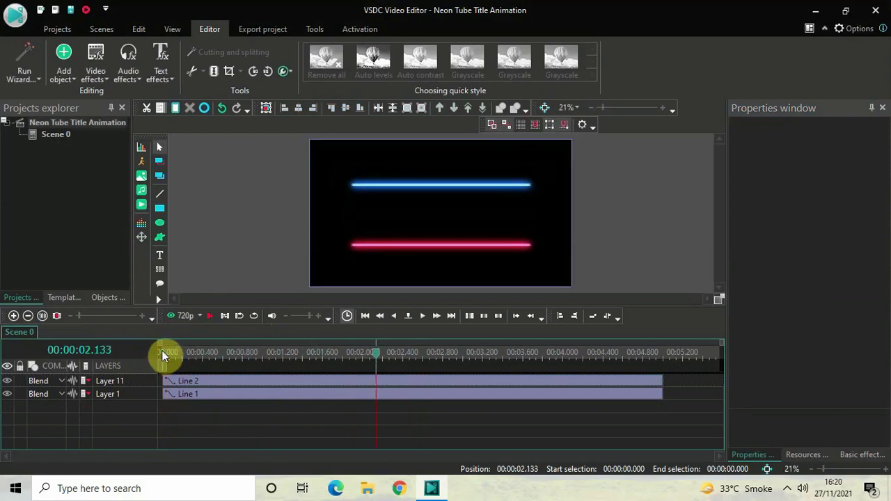
# Step: Add a text object starting at 00:00:00.000 on a new layer and match its size to the parent scene
pyautogui.click(161, 350)
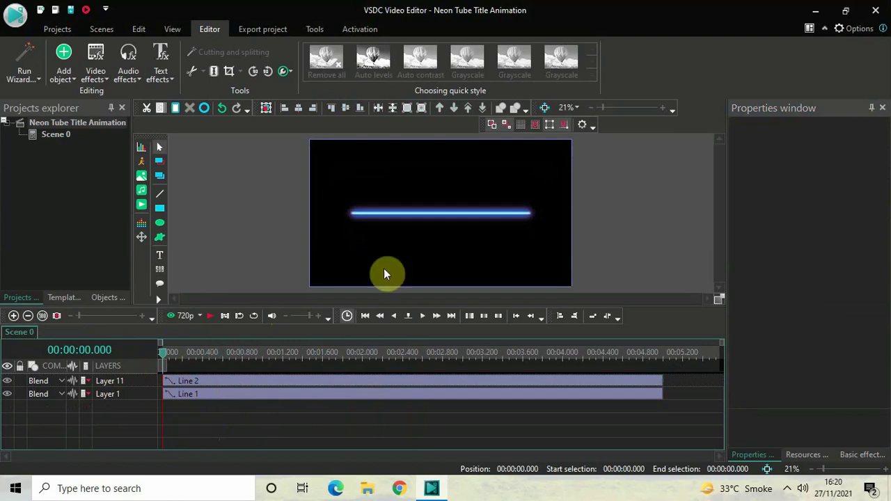
pyautogui.click(60, 59)
pyautogui.moveTo(102, 200)
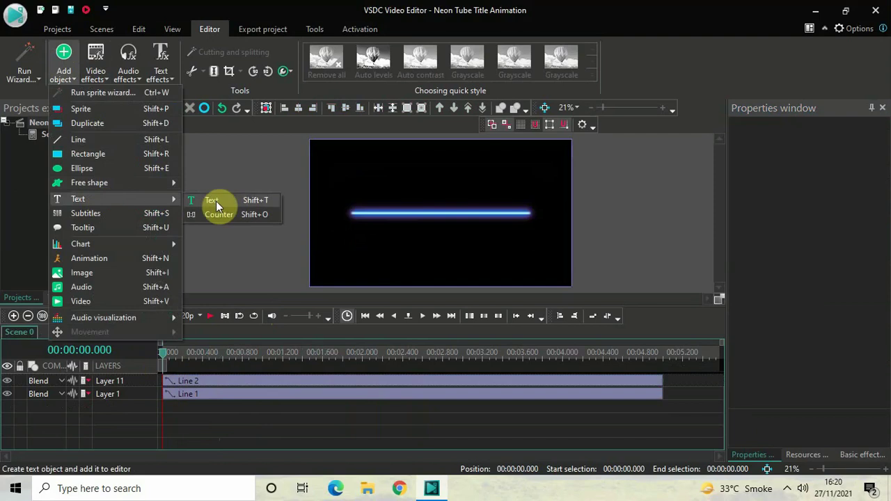
pyautogui.click(229, 200)
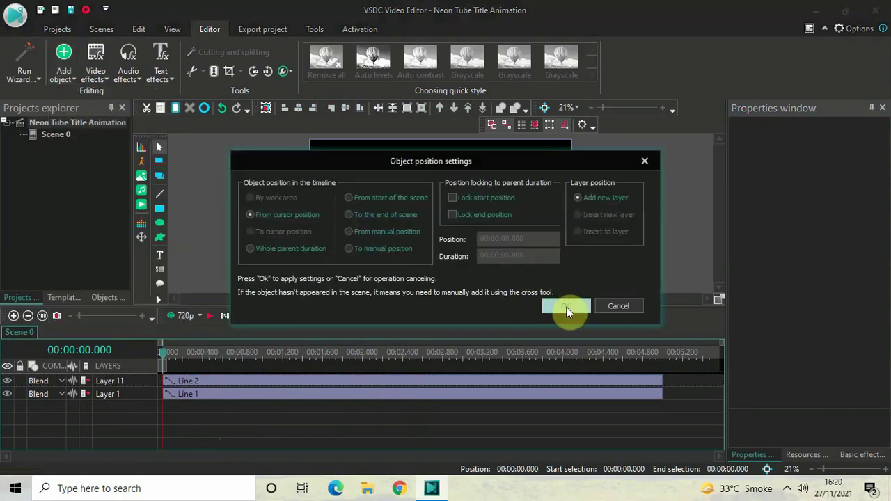
pyautogui.click(567, 306)
pyautogui.moveTo(355, 171); pyautogui.dragTo(510, 259)
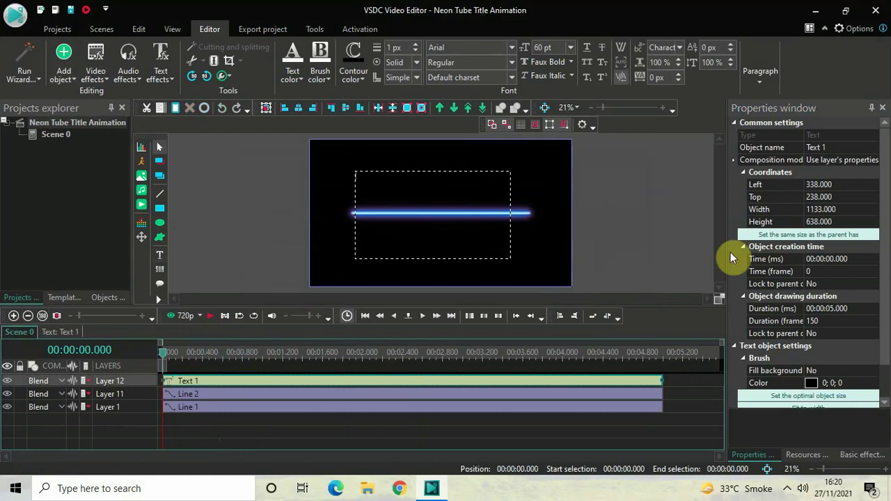
pyautogui.click(803, 236)
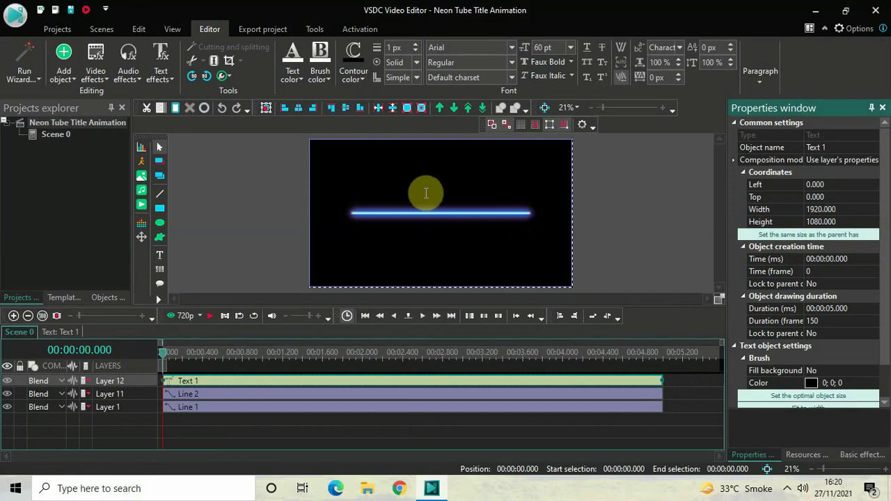
# Step: Enter the title text "NEON TUBES" in the new text object
pyautogui.press('capslock')
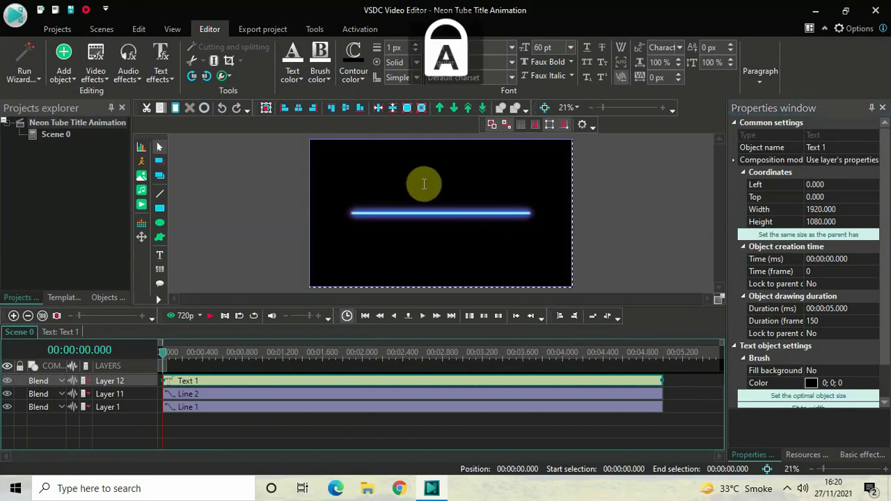
pyautogui.write('NEON')
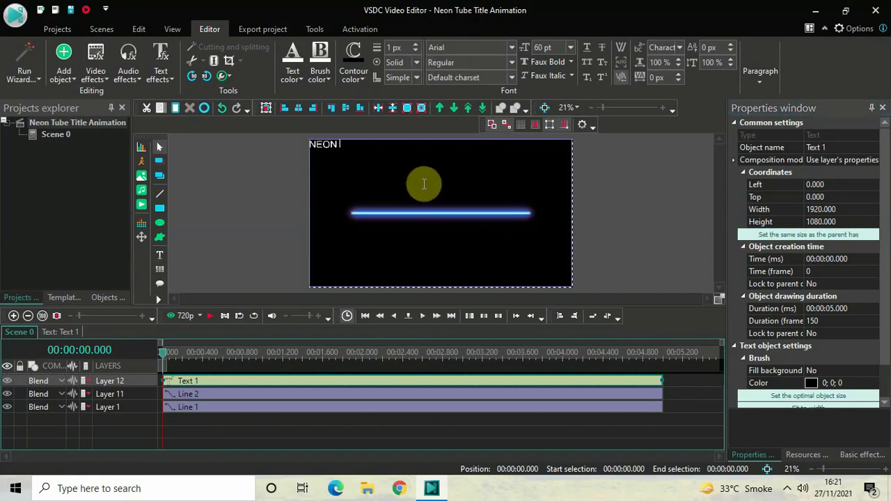
pyautogui.write(' TUBES')
# Step: Center all of the title text horizontally and vertically in its text object
pyautogui.hotkey('ctrl', 'a')
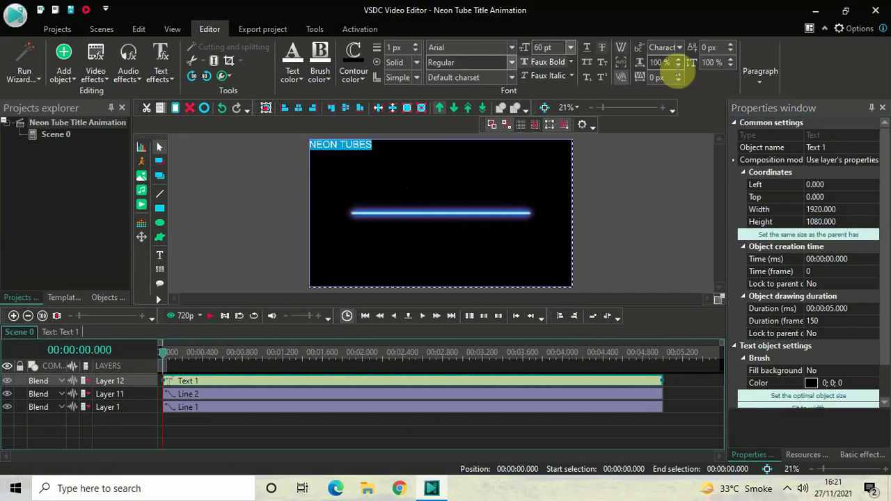
pyautogui.click(760, 79)
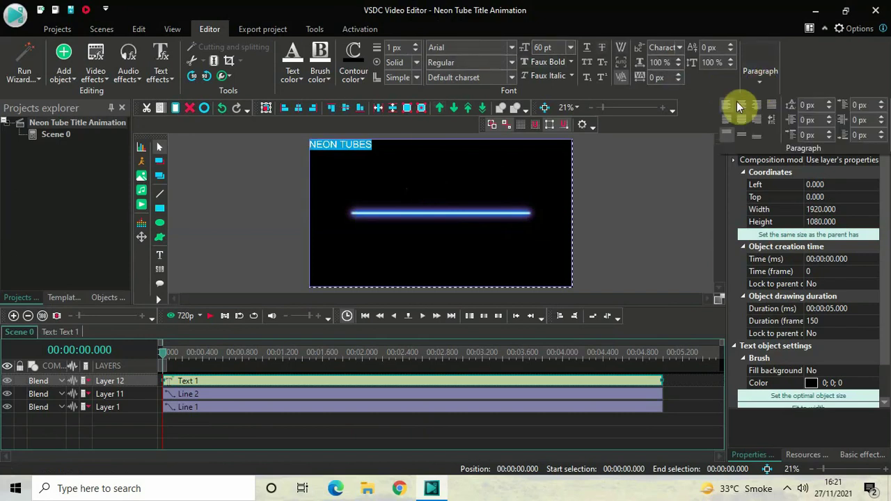
pyautogui.click(738, 103)
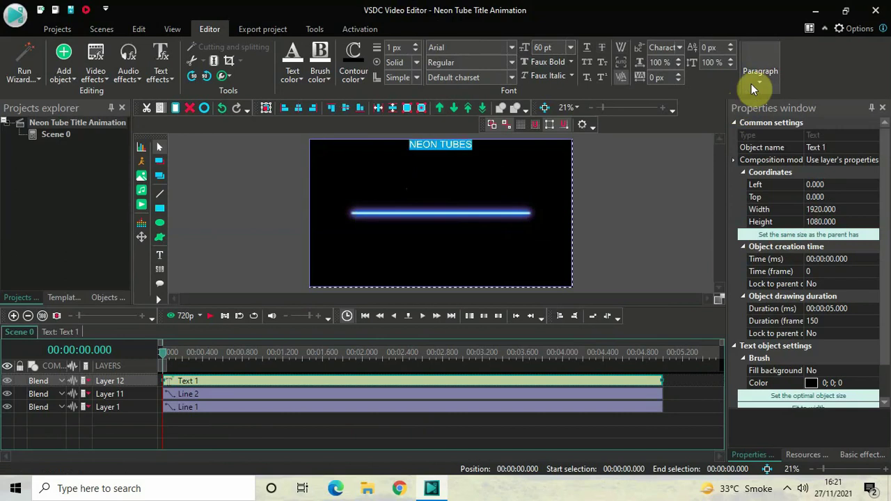
pyautogui.click(758, 74)
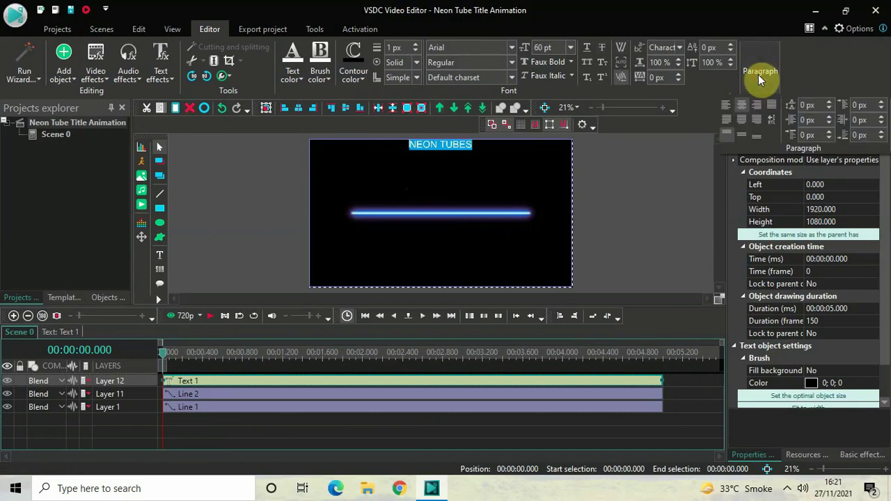
pyautogui.click(747, 135)
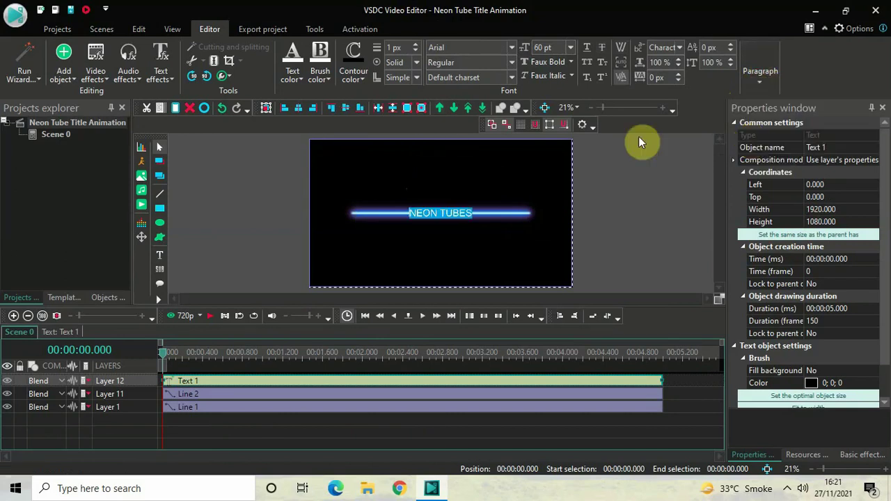
# Step: Change the title text's font to Arial Black and its size to 100 pt
pyautogui.click(509, 47)
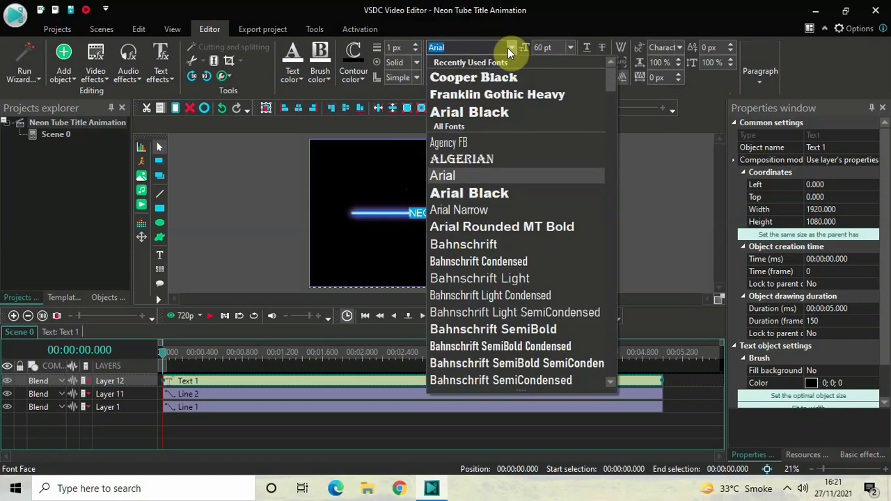
pyautogui.click(479, 116)
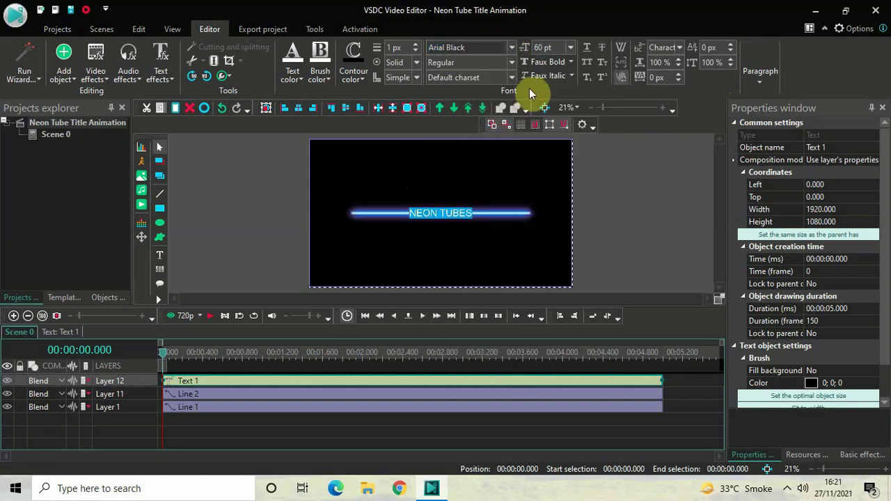
pyautogui.click(559, 48)
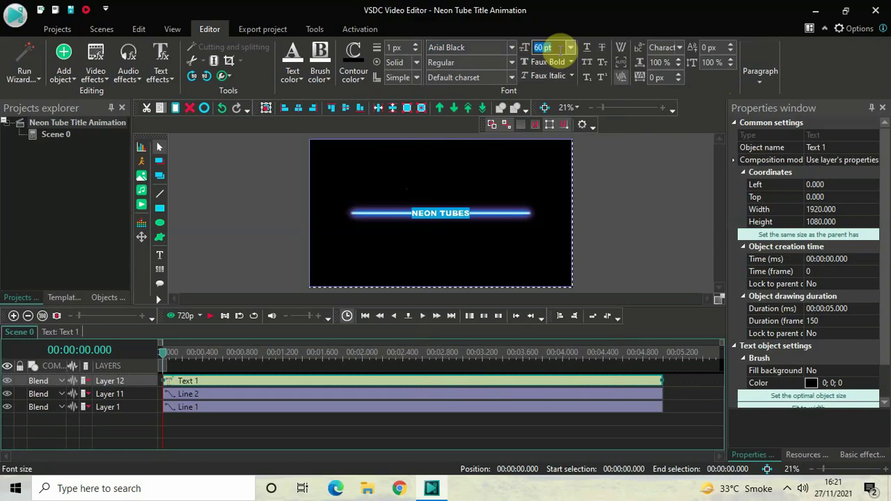
pyautogui.press('BackSpace')
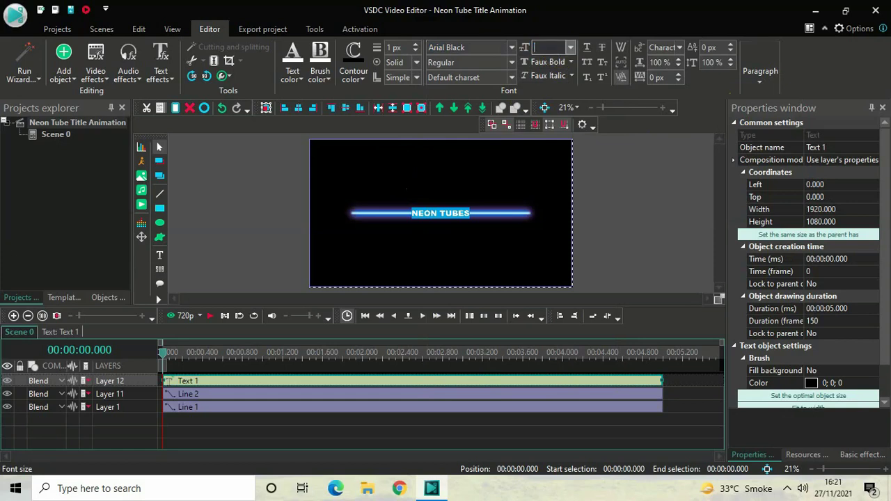
pyautogui.write('100')
pyautogui.press('Return')
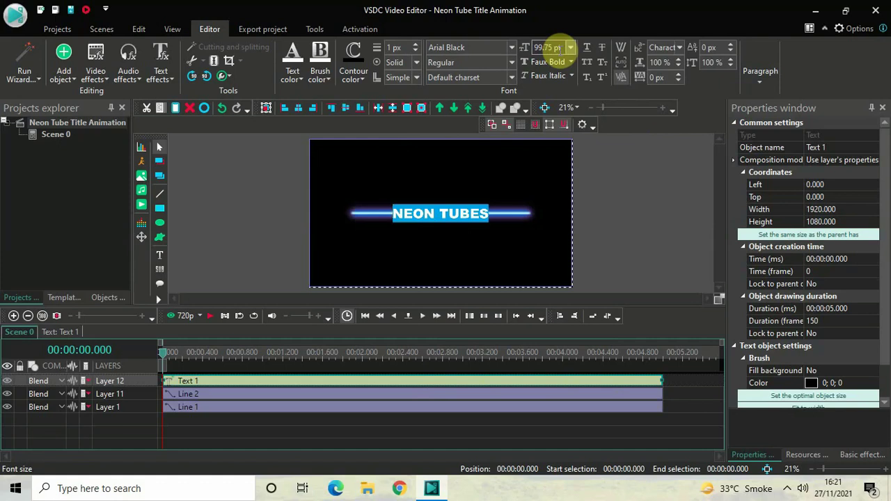
# Step: Enlarge the title text to 120 pt and finish editing the text
pyautogui.doubleClick(553, 47)
pyautogui.press('BackSpace')
pyautogui.write('12')
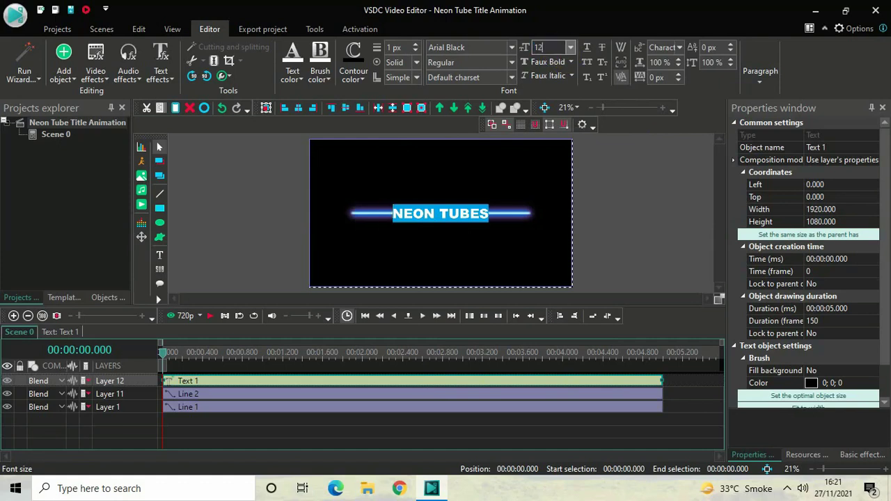
pyautogui.write('0')
pyautogui.click(640, 200)
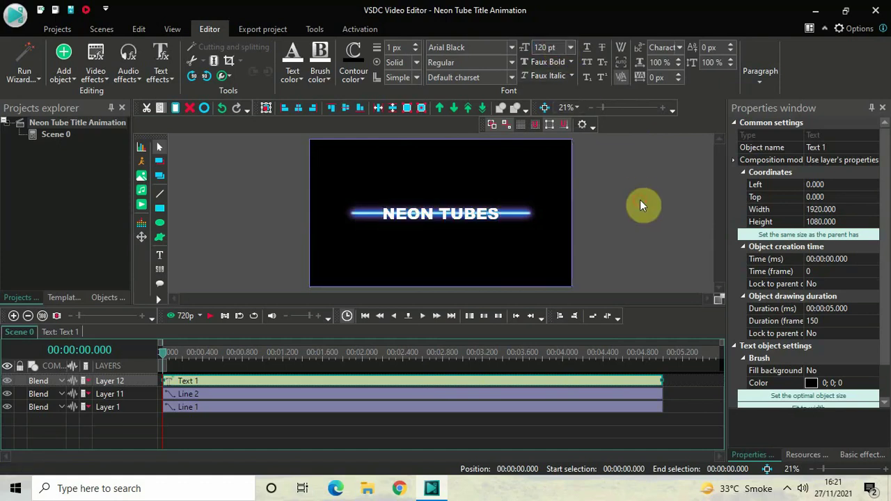
# Step: Add a Wipe transition to the "NEON TUBES" text object and move it to the start of the object's timeline
pyautogui.click(268, 387)
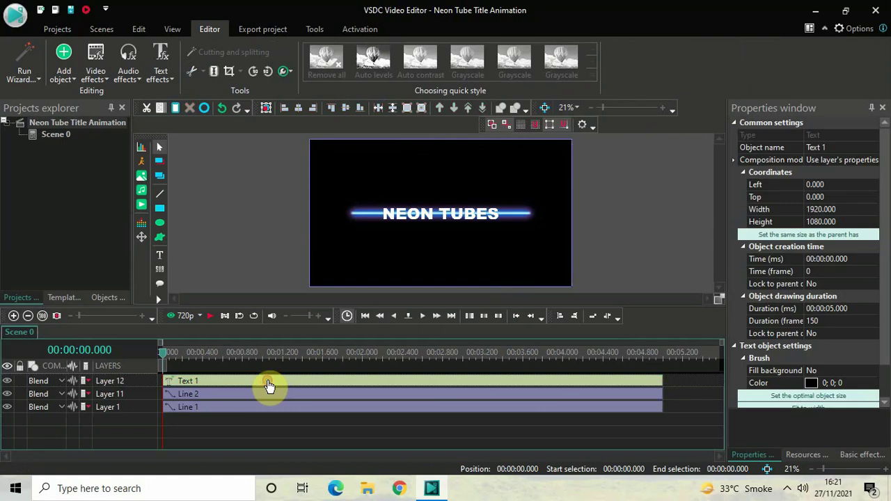
pyautogui.doubleClick(269, 385)
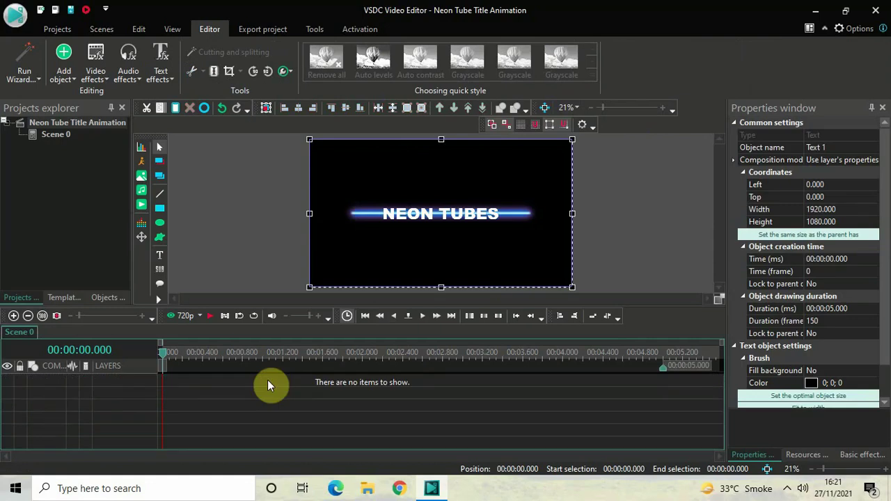
pyautogui.click(95, 73)
pyautogui.moveTo(143, 215)
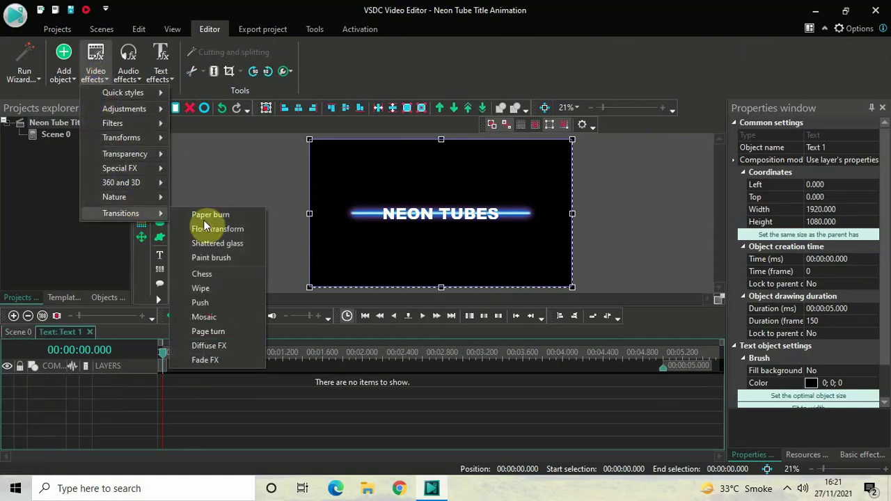
pyautogui.click(229, 290)
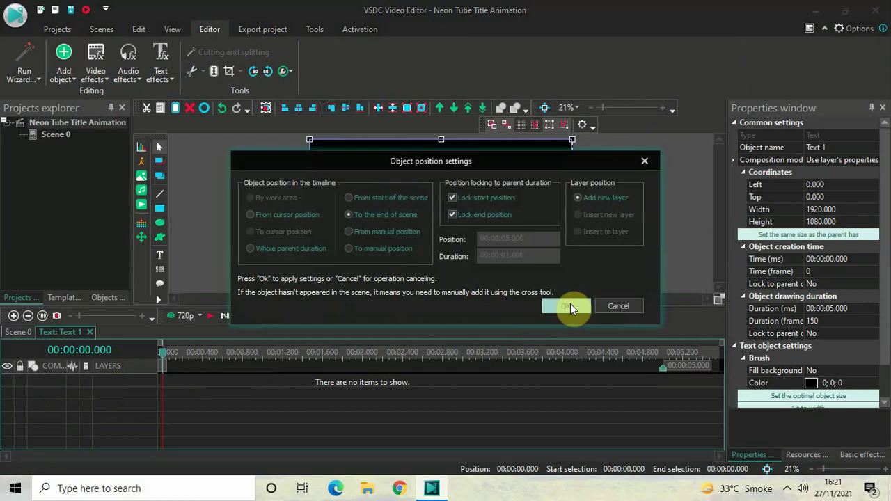
pyautogui.click(571, 307)
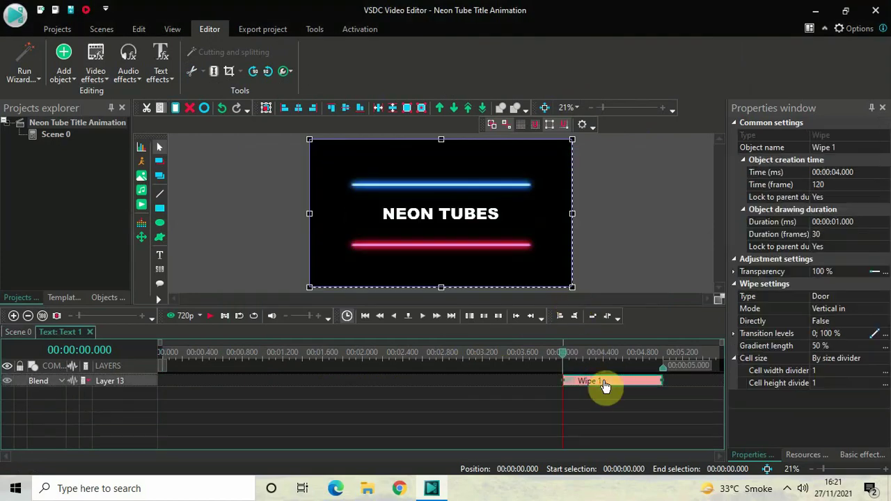
pyautogui.moveTo(606, 384); pyautogui.dragTo(145, 323)
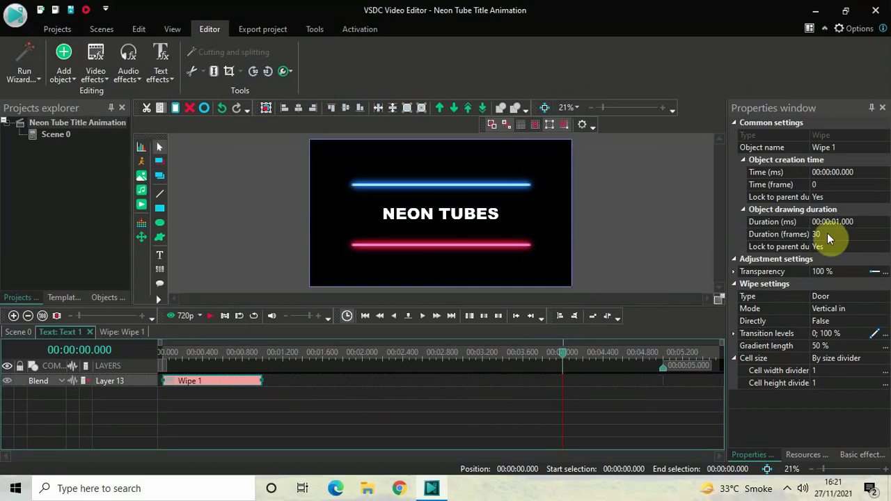
# Step: Set the title's wipe transition duration to 00:00:00.500
pyautogui.click(862, 221)
pyautogui.press('BackSpace')
pyautogui.press('BackSpace')
pyautogui.press('BackSpace')
pyautogui.press('BackSpace')
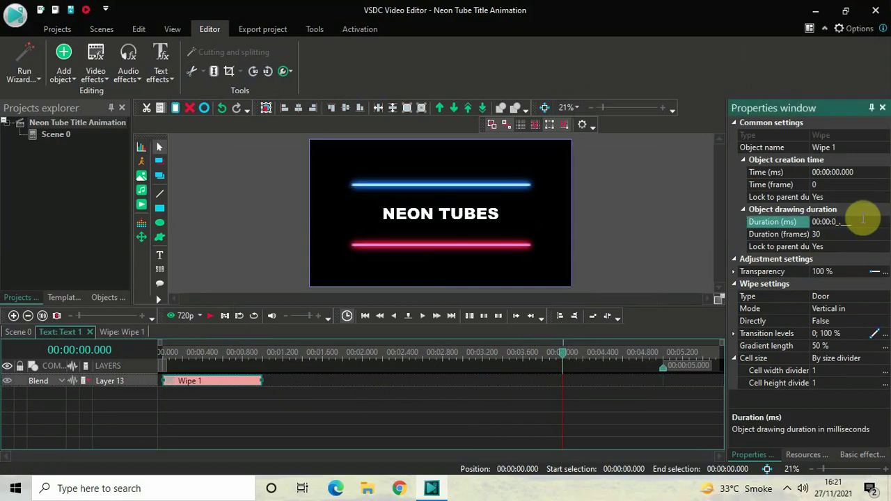
pyautogui.write('0.500')
pyautogui.press('Return')
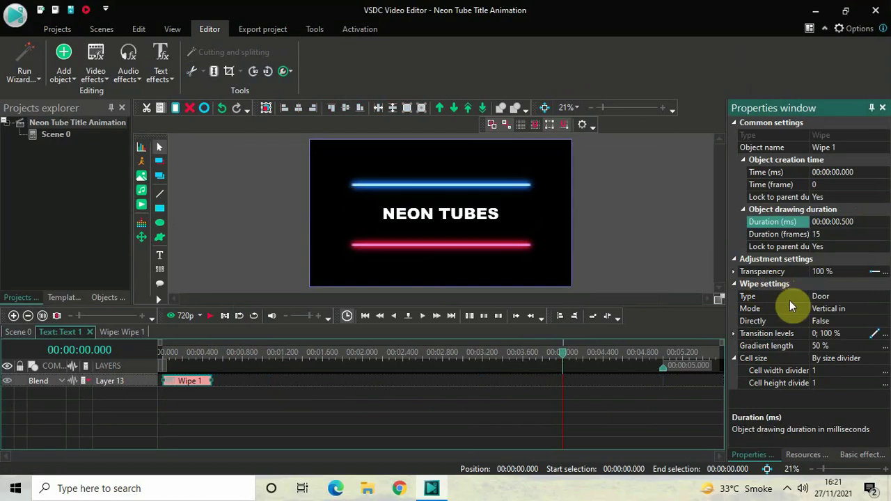
# Step: Change the wipe's mode to Horizontal in and set its Directly option to True
pyautogui.click(884, 311)
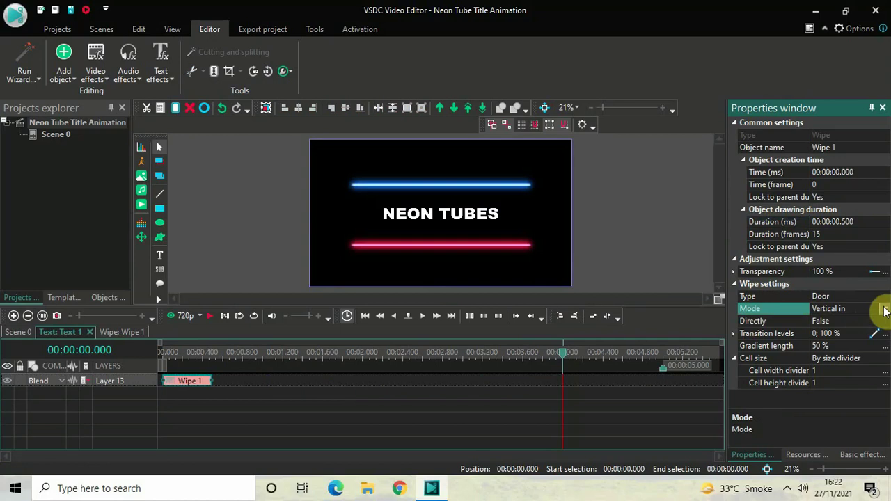
pyautogui.click(884, 311)
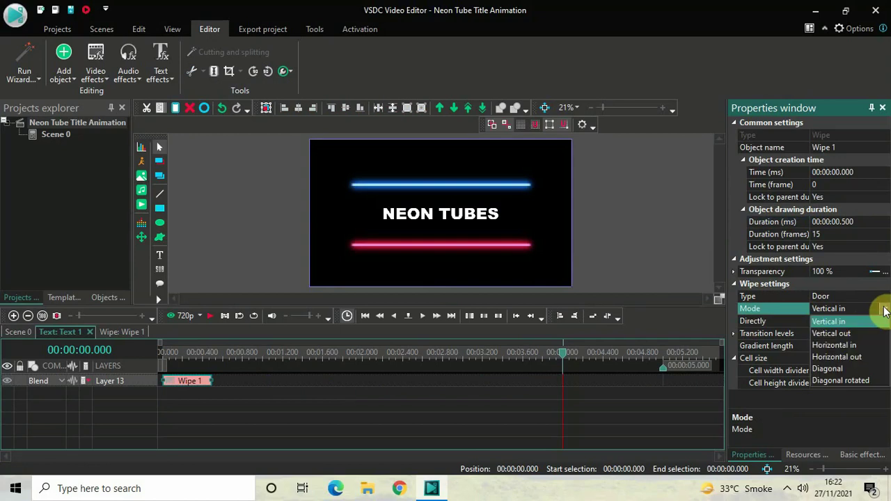
pyautogui.click(833, 345)
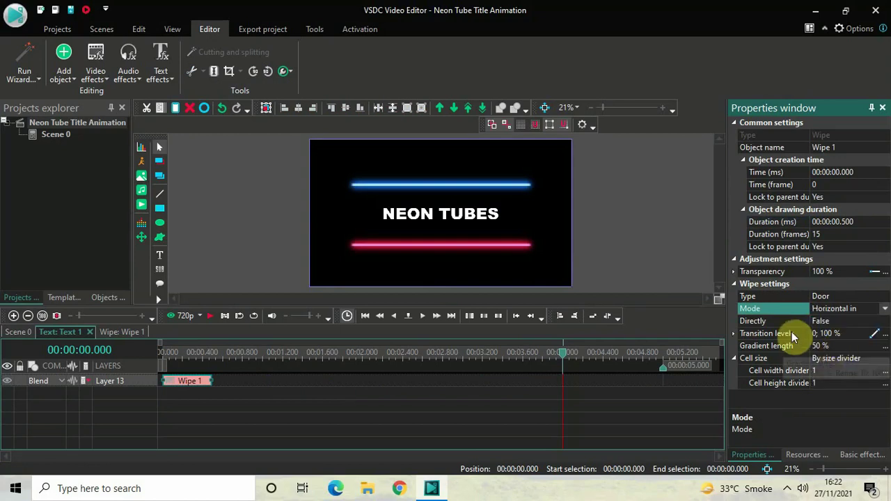
pyautogui.doubleClick(863, 322)
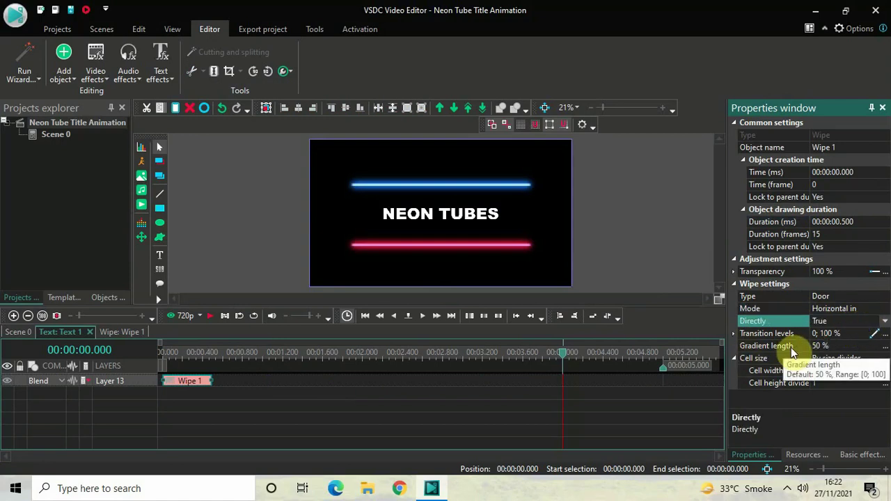
# Step: Set the wipe's gradient length to 0 %
pyautogui.click(836, 346)
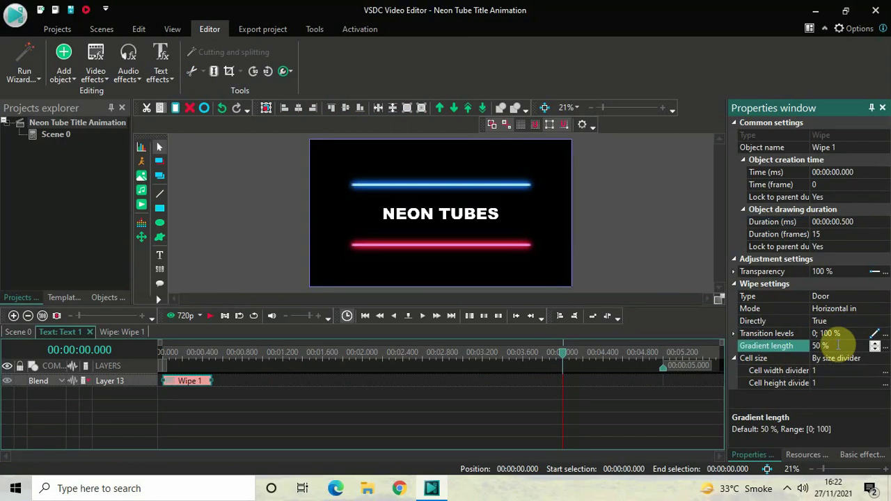
pyautogui.doubleClick(838, 346)
pyautogui.press('BackSpace')
pyautogui.write('0')
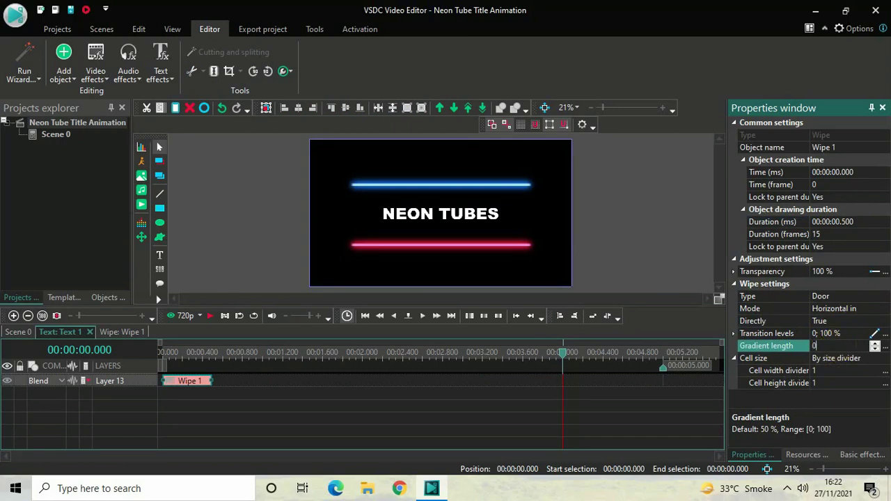
pyautogui.press('Return')
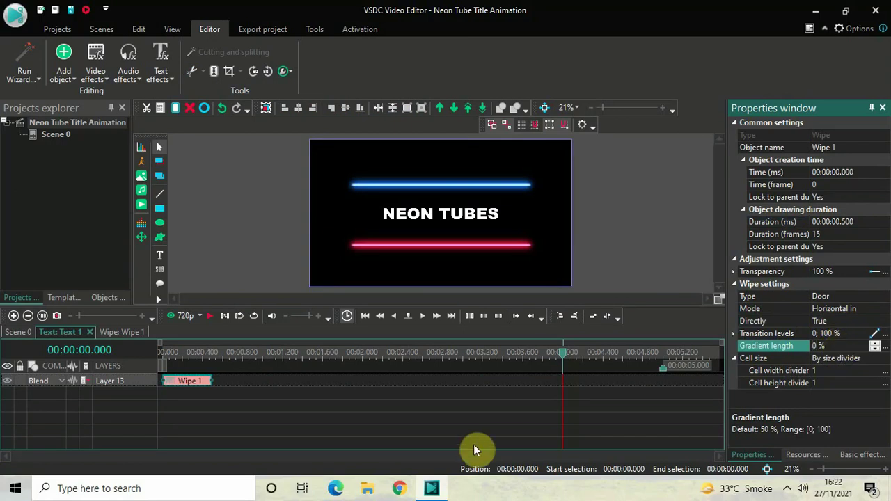
# Step: Return to the main scene, preview the title animation from the beginning and rewind to the start
pyautogui.click(17, 332)
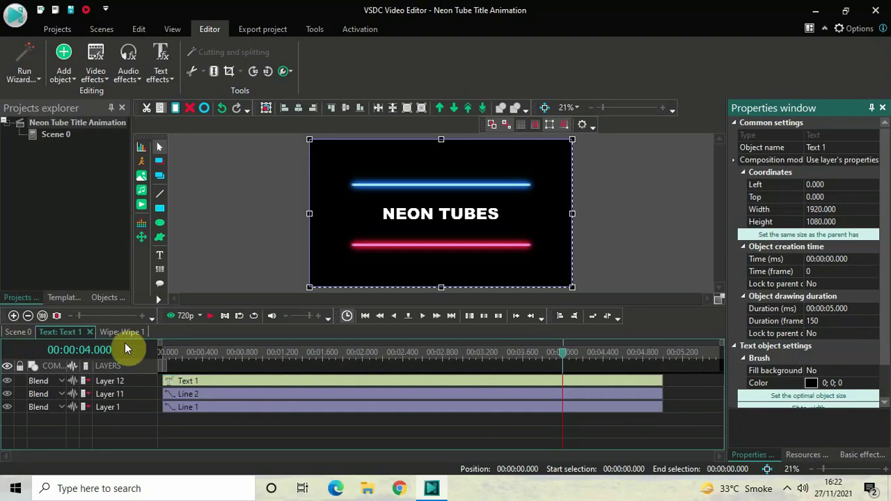
pyautogui.click(162, 355)
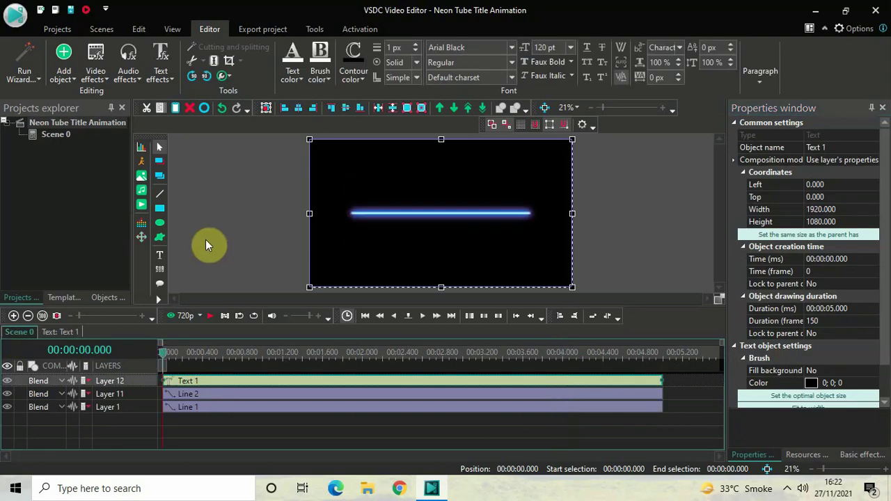
pyautogui.press('space')
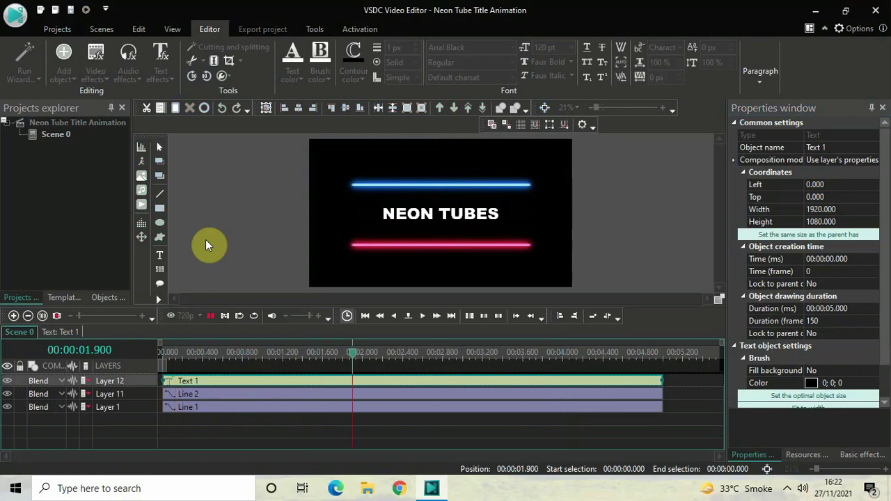
pyautogui.press('space')
pyautogui.click(161, 350)
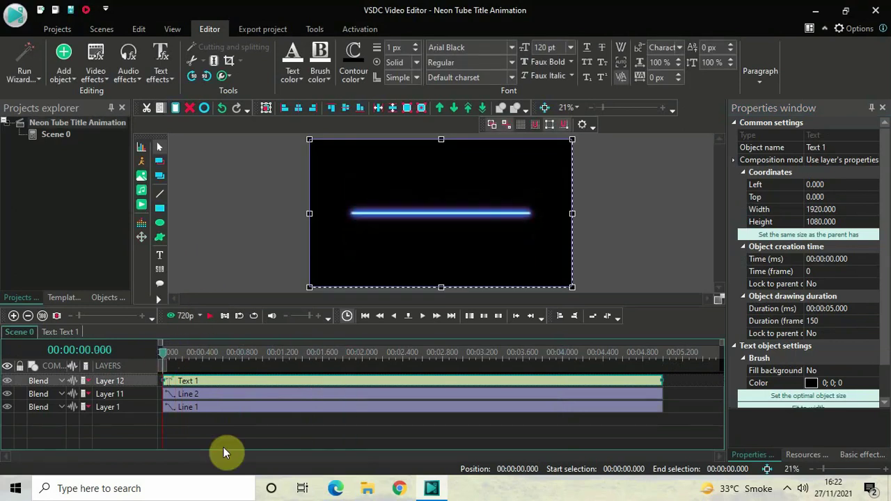
# Step: Open Line 1's contents and add a Fade In transparency effect from the start of the scene
pyautogui.doubleClick(263, 415)
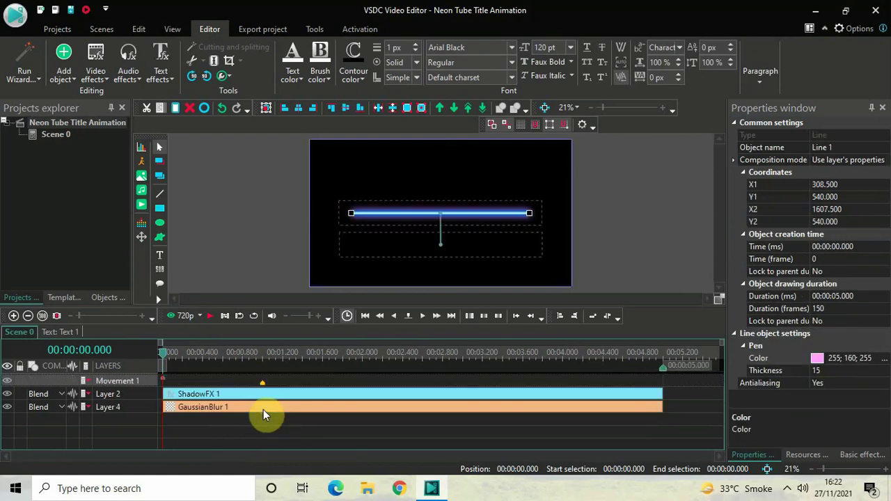
pyautogui.click(95, 73)
pyautogui.moveTo(135, 159)
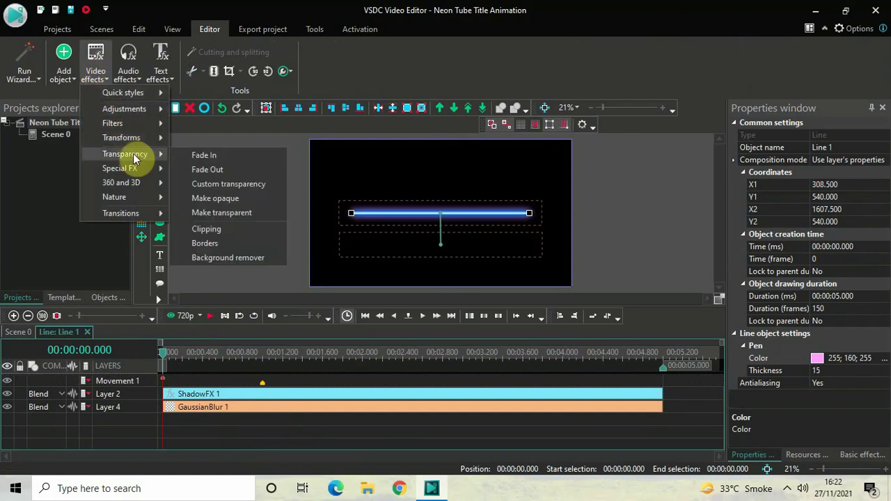
pyautogui.click(214, 156)
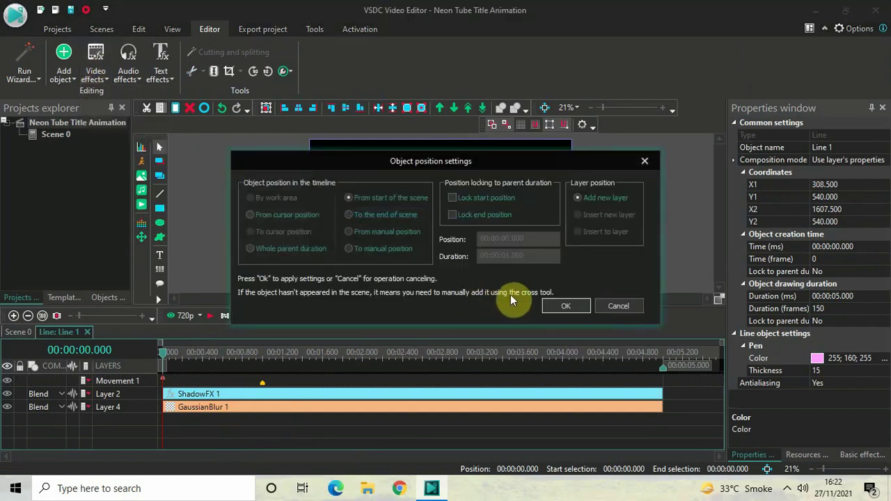
pyautogui.click(563, 306)
# Step: Duplicate Line 1's fade-in effect twice and place the copies end to end after the original on the same layer
pyautogui.click(222, 393)
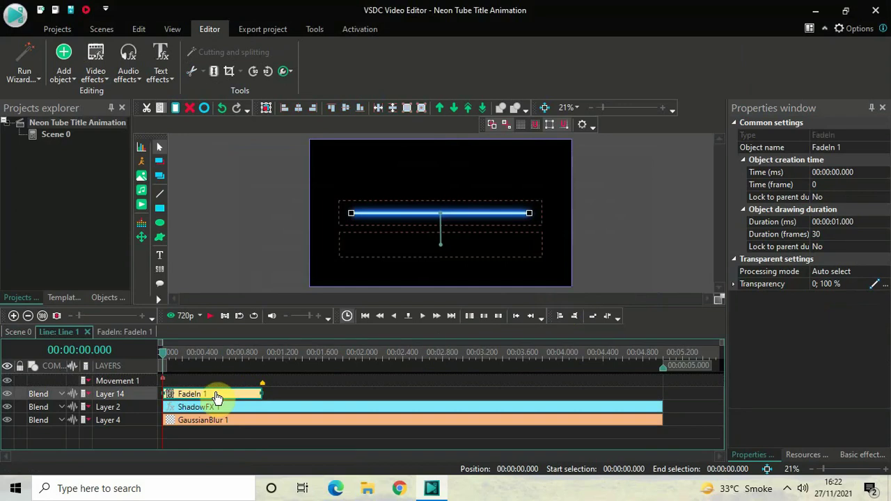
pyautogui.hotkey('ctrl', 'v')
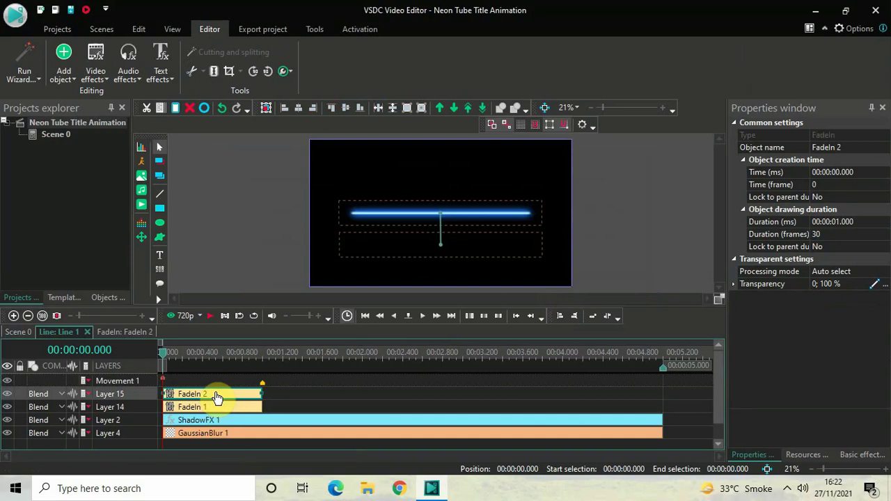
pyautogui.hotkey('ctrl', 'v')
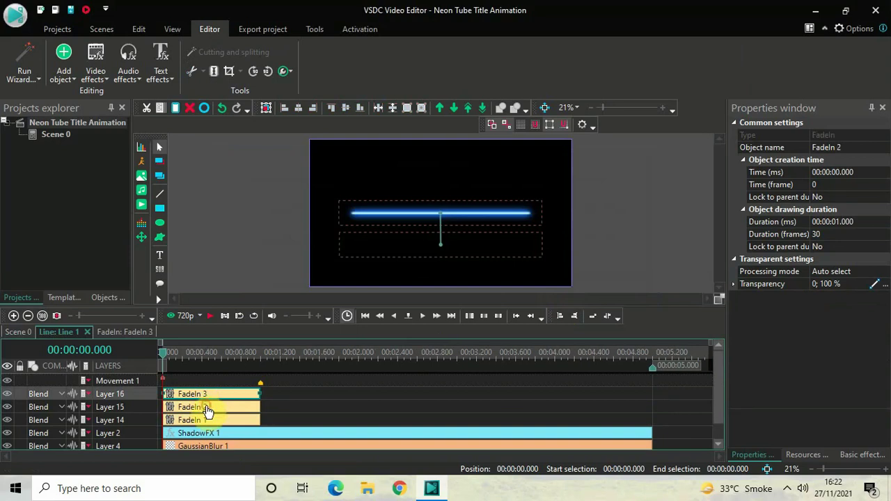
pyautogui.moveTo(209, 410); pyautogui.dragTo(278, 414)
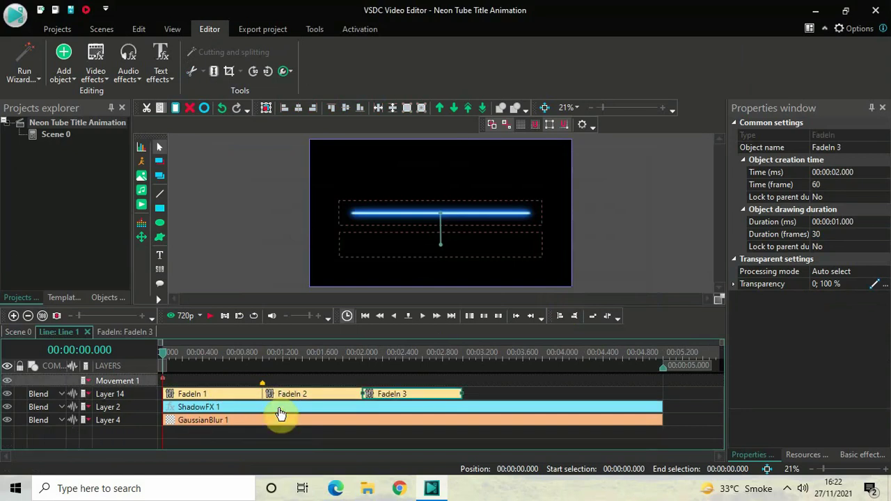
# Step: Set the first fade-in effect's duration to 00:00:00.100
pyautogui.click(225, 398)
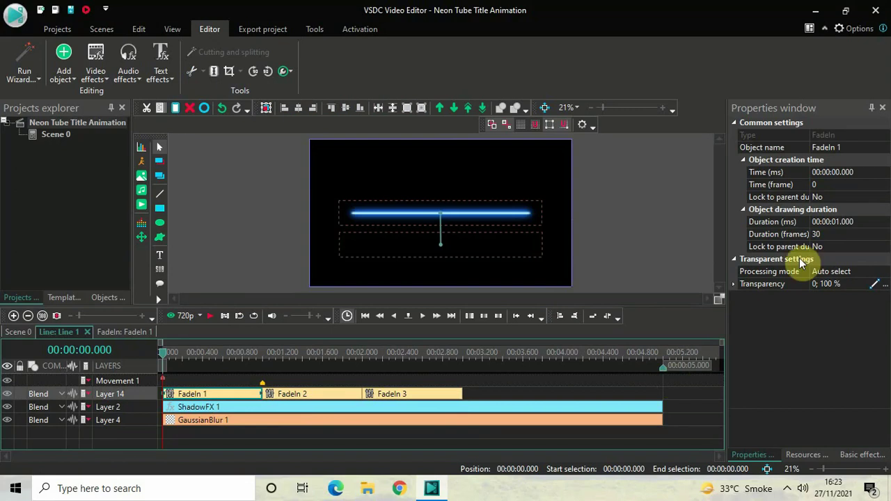
pyautogui.click(858, 219)
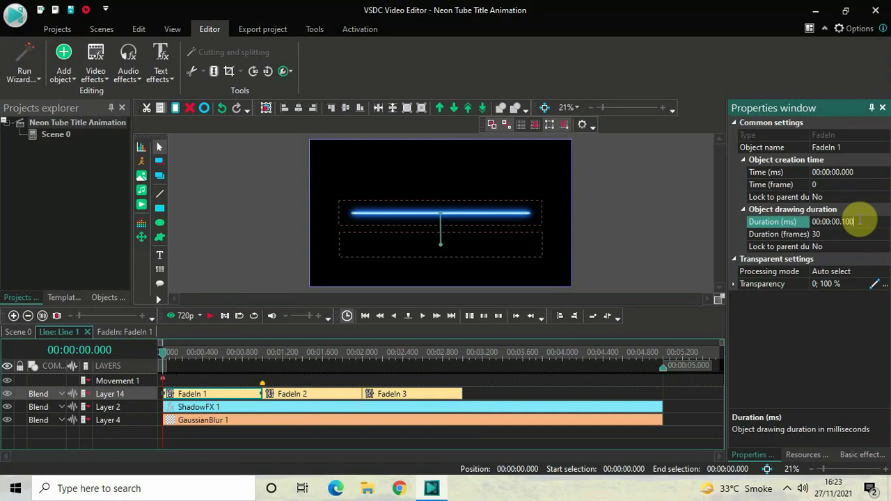
pyautogui.press('Return')
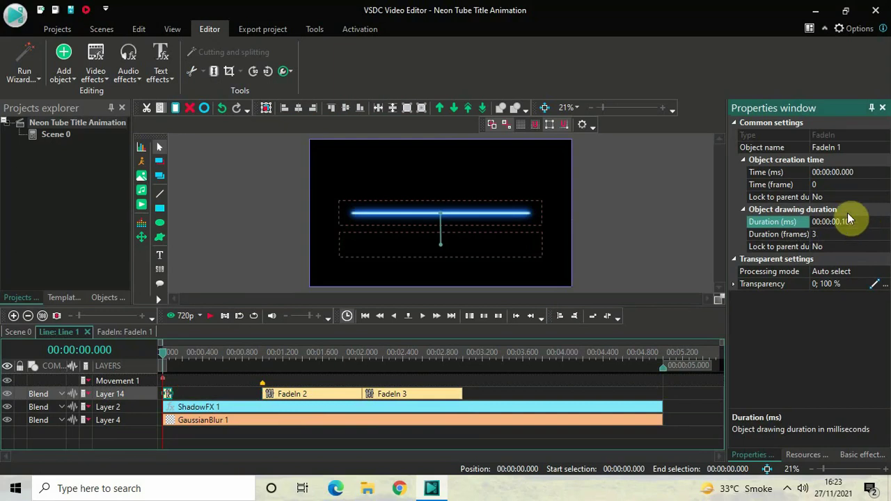
# Step: Set the second fade-in effect's duration to 00:00:00.100 and its creation time to 00:00:00.266
pyautogui.click(330, 395)
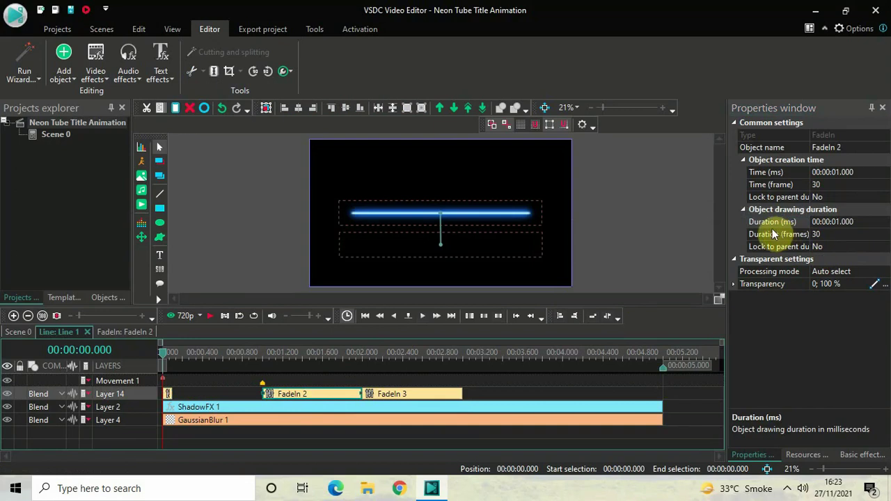
pyautogui.click(877, 223)
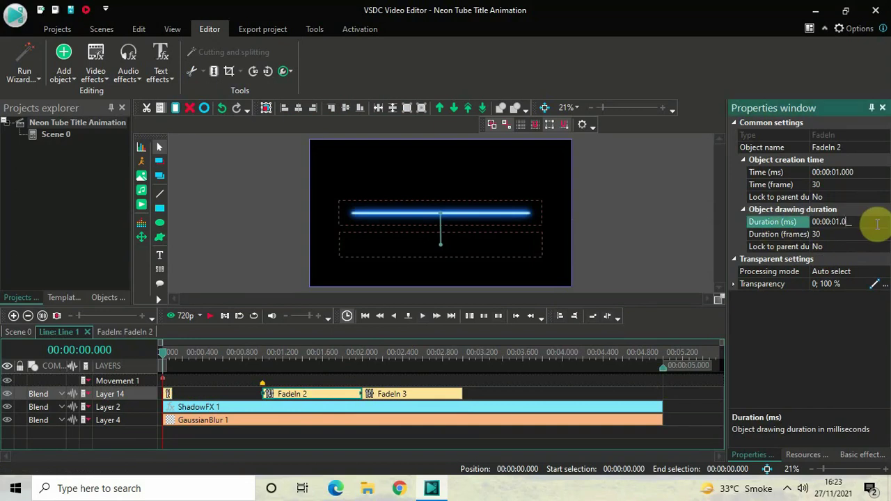
pyautogui.press('BackSpace')
pyautogui.press('BackSpace')
pyautogui.press('Return')
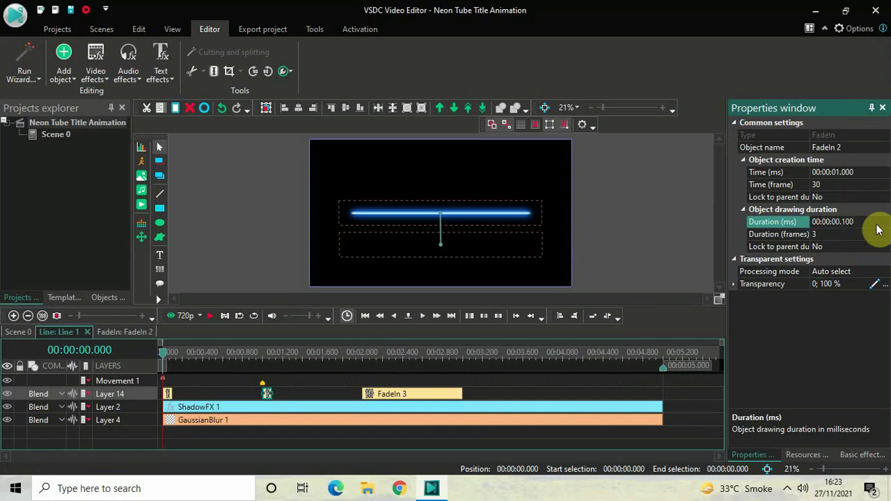
pyautogui.click(767, 174)
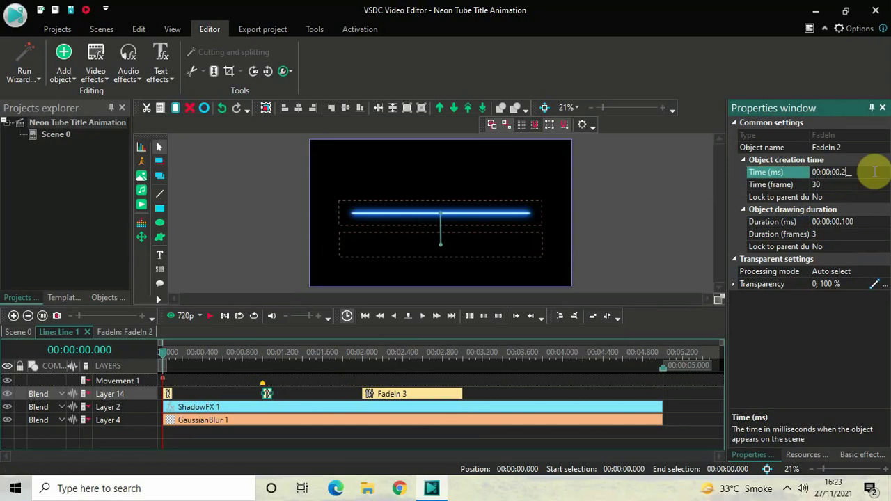
pyautogui.press('Return')
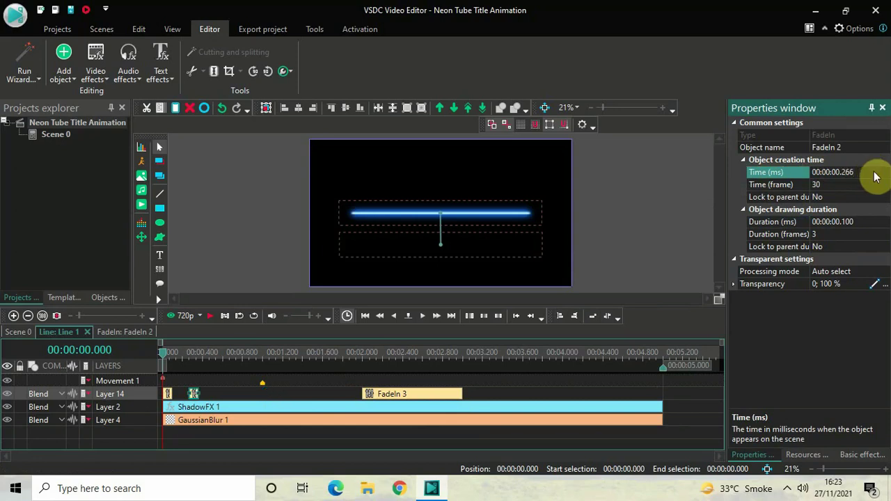
# Step: Set the third fade-in effect's duration to 00:00:00.100 and its creation time to 00:00:00.500
pyautogui.click(410, 395)
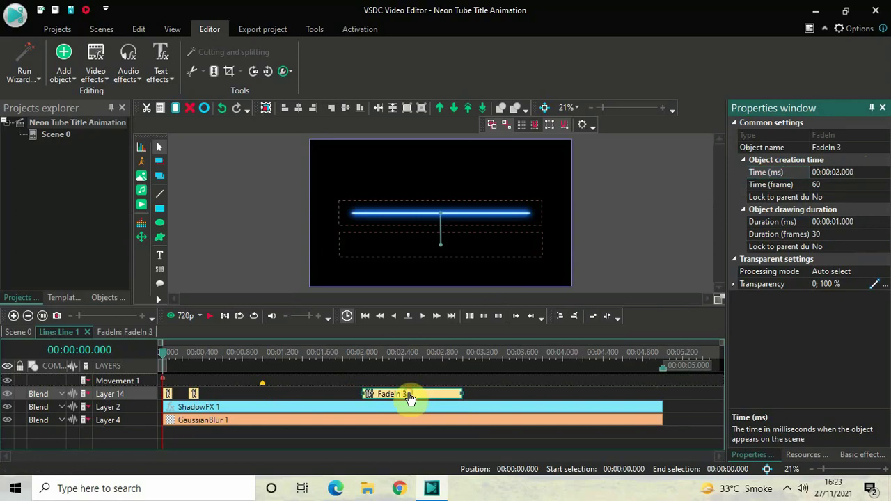
pyautogui.click(861, 221)
pyautogui.press('BackSpace')
pyautogui.press('BackSpace')
pyautogui.press('BackSpace')
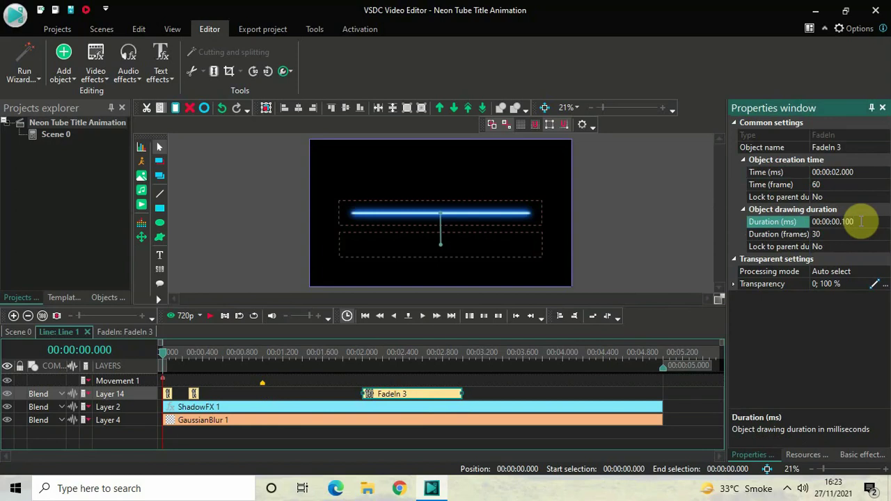
pyautogui.press('Return')
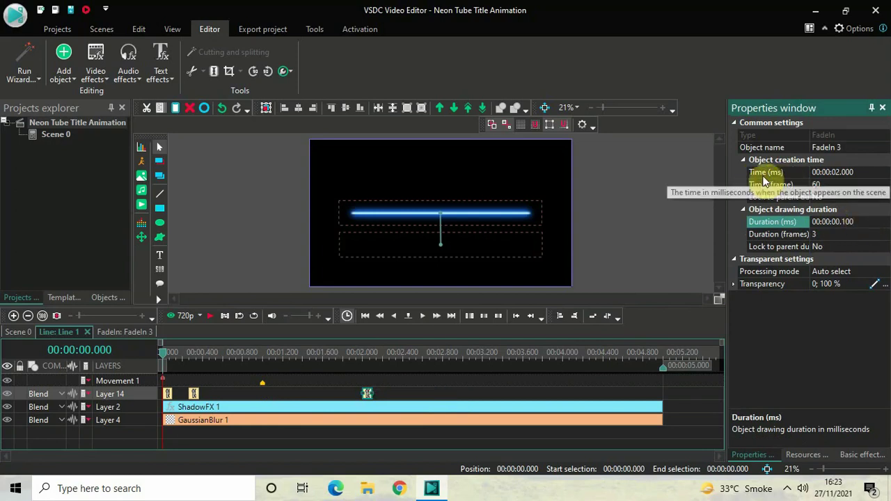
pyautogui.click(873, 172)
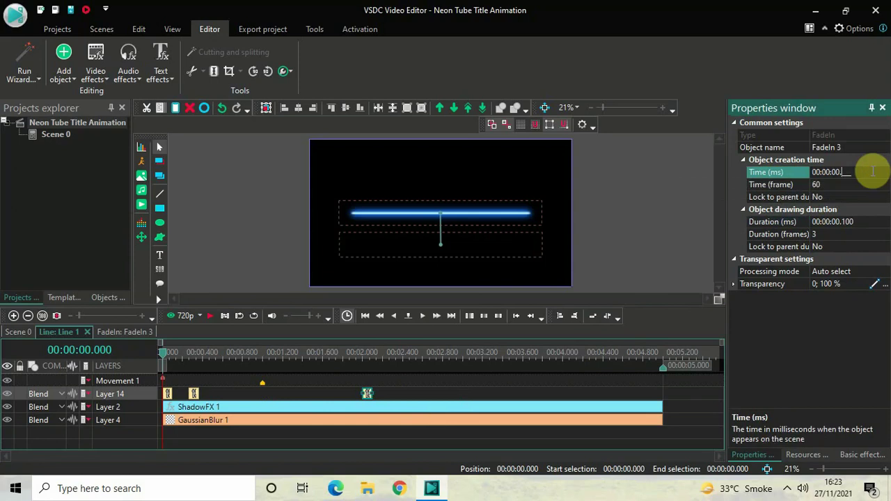
pyautogui.press('Return')
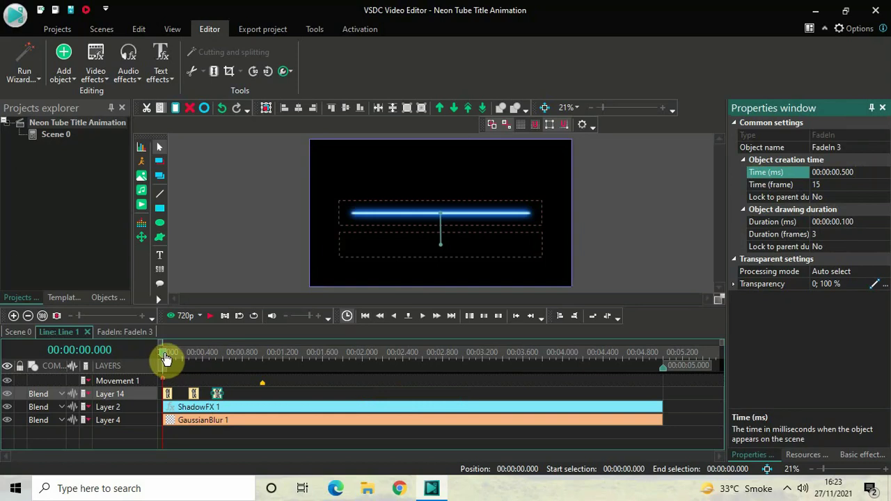
# Step: Play the animation from the start to check Line 1's flicker, and stop the playback
pyautogui.click(190, 435)
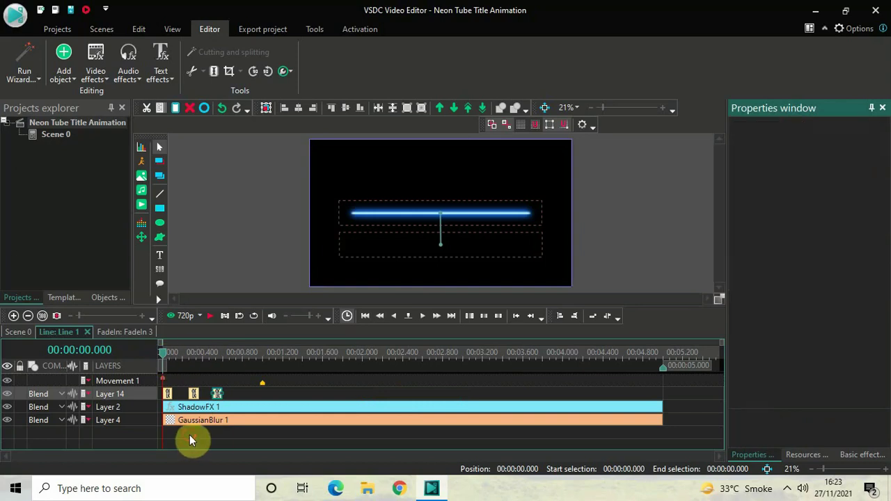
pyautogui.press('space')
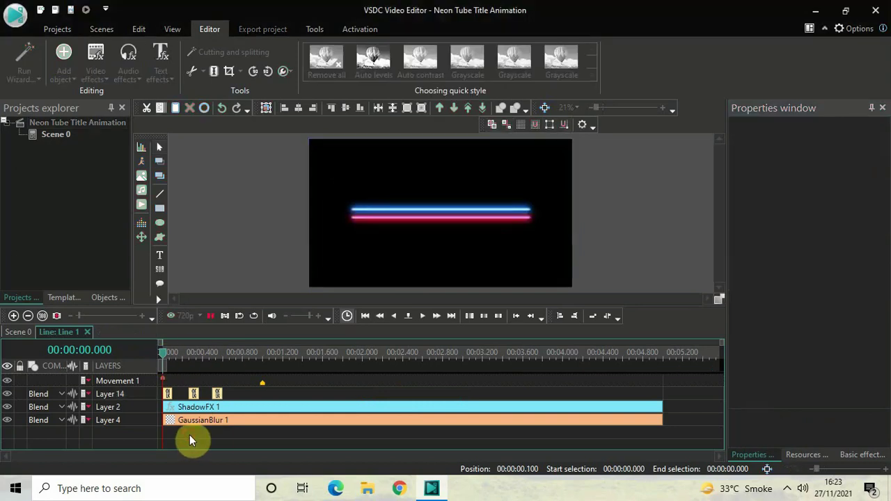
pyautogui.press('space')
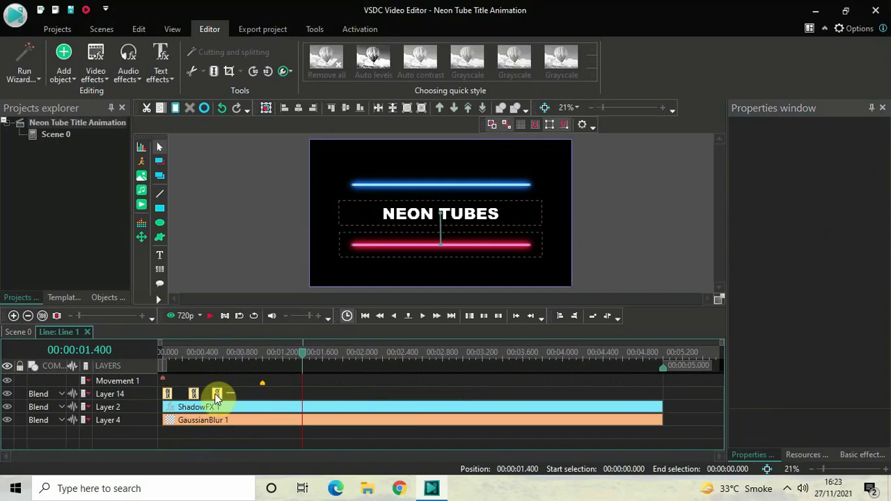
# Step: Copy Line 1's three fade-in effects and paste them into Line 2's contents at the start of the timeline
pyautogui.click(217, 394)
pyautogui.moveTo(187, 398); pyautogui.dragTo(157, 398)
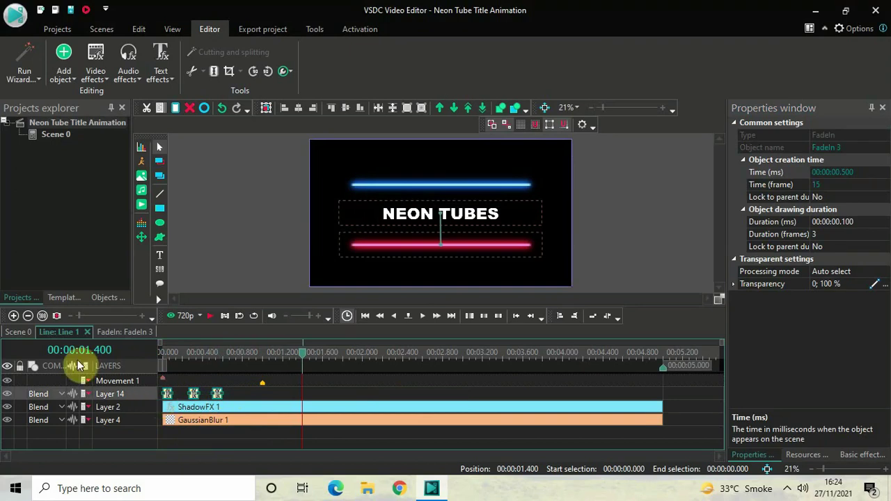
pyautogui.click(18, 332)
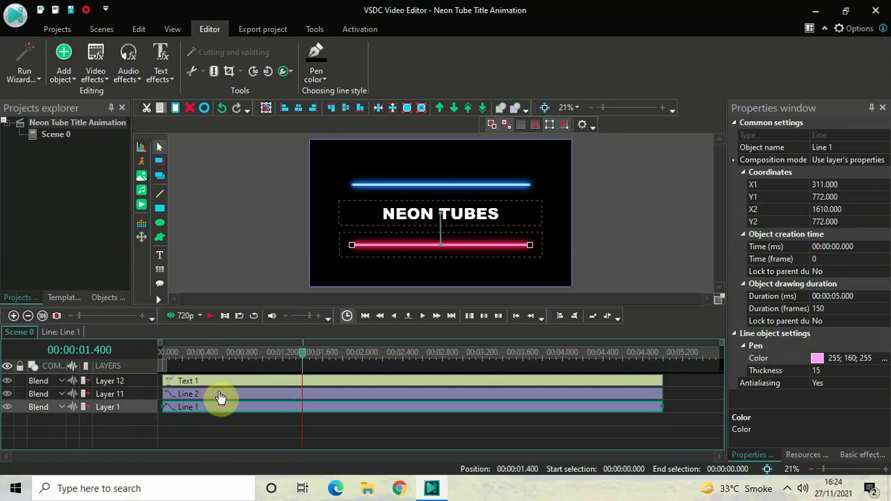
pyautogui.doubleClick(320, 394)
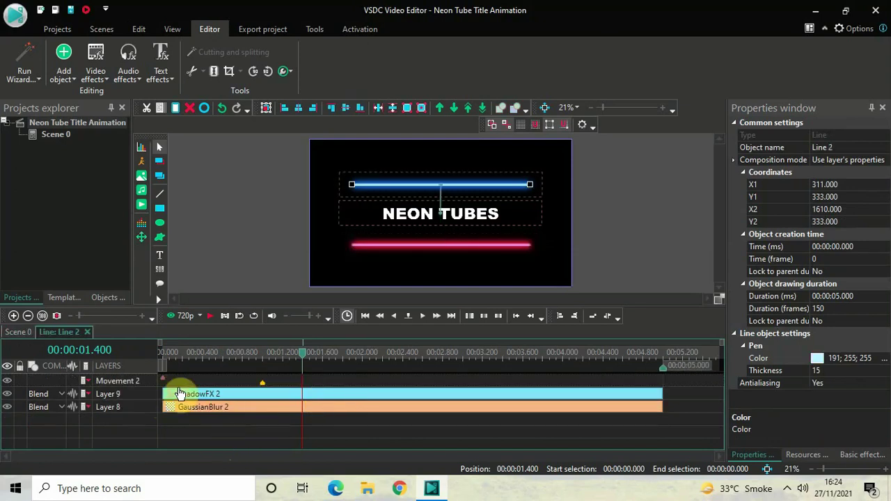
pyautogui.click(161, 350)
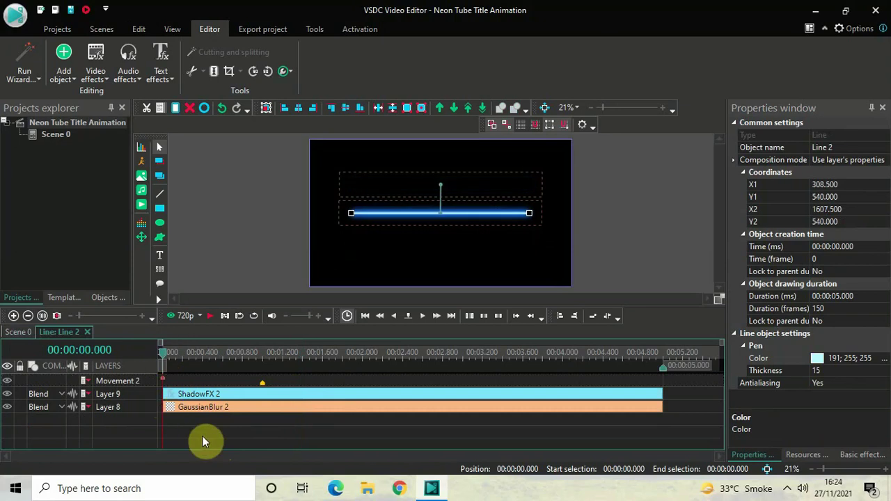
pyautogui.hotkey('ctrl', 'v')
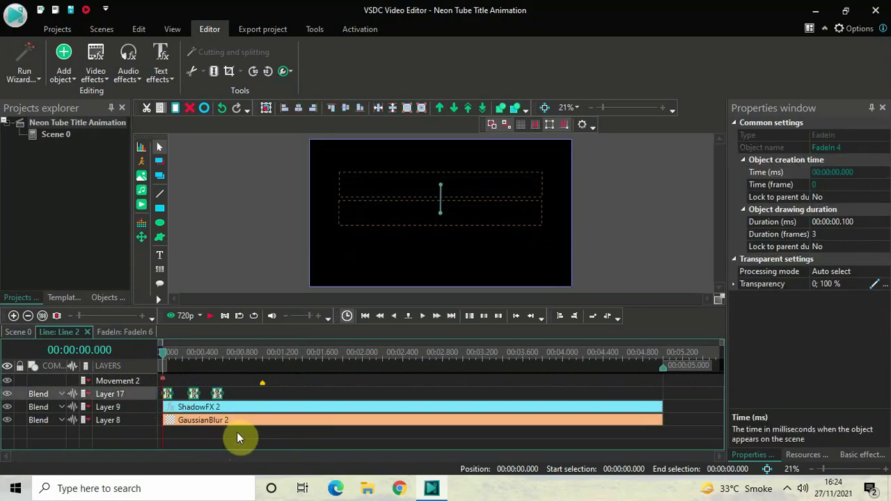
# Step: Return to Scene 0 and play the whole title animation from the start several times to check both lines' flicker
pyautogui.click(24, 333)
pyautogui.click(193, 237)
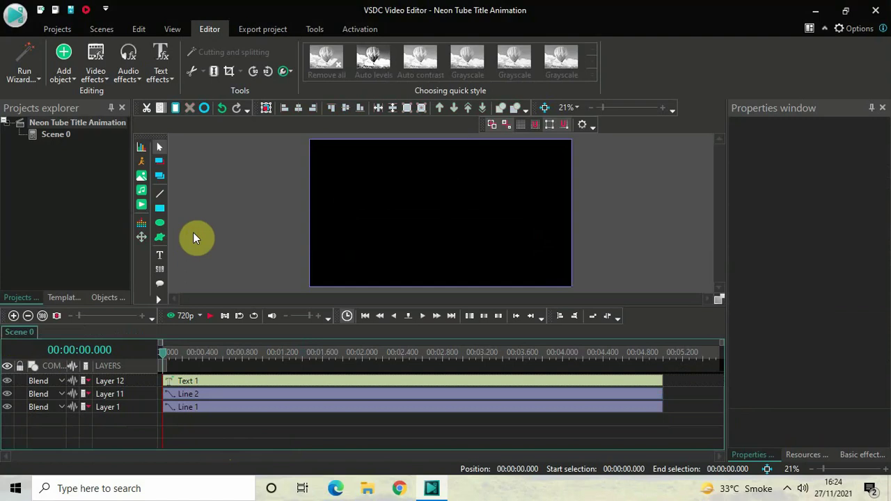
pyautogui.press('space')
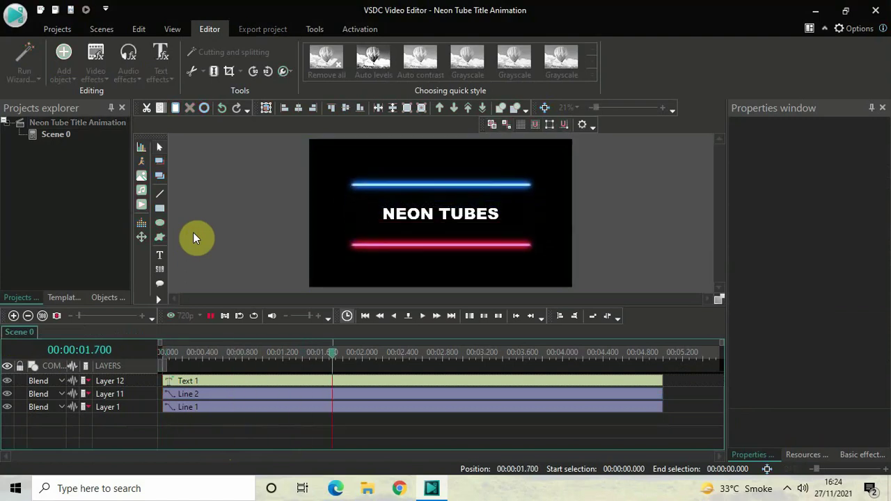
pyautogui.press('space')
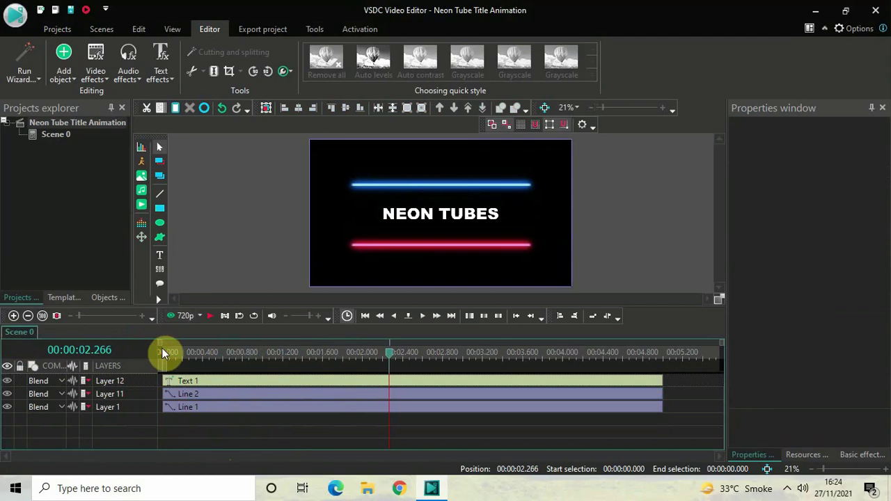
pyautogui.click(162, 353)
pyautogui.press('space')
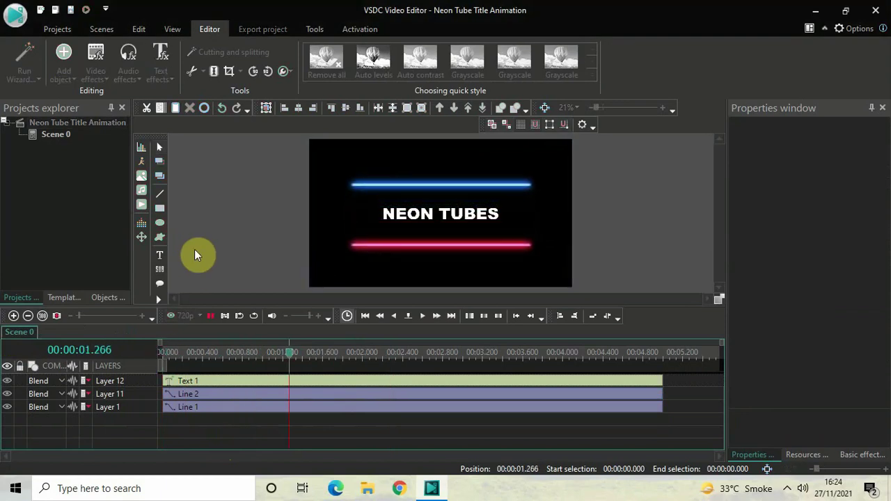
pyautogui.press('space')
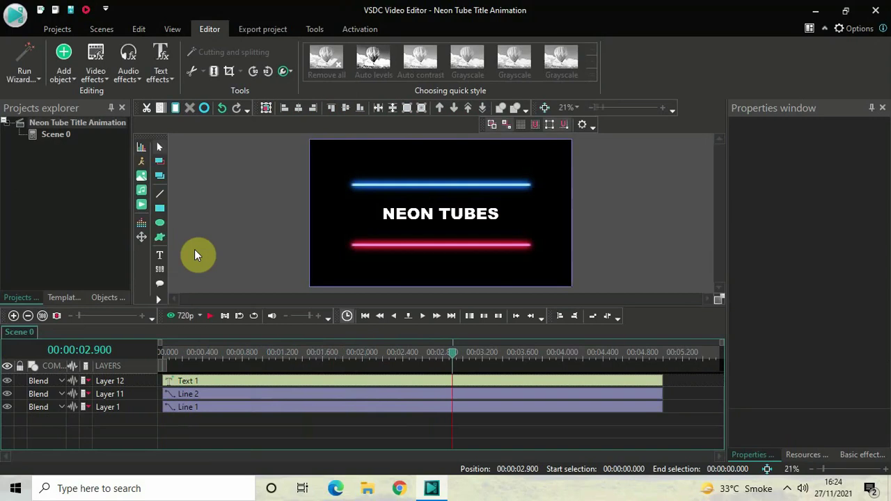
pyautogui.click(161, 352)
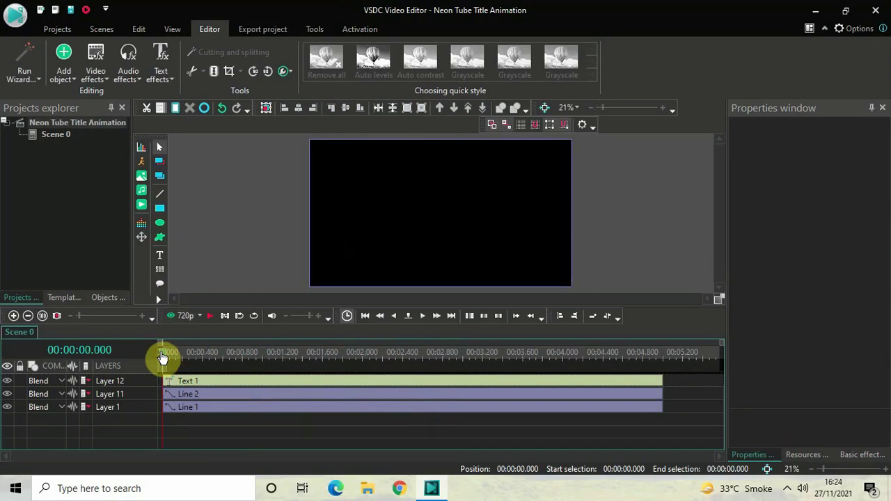
pyautogui.press('space')
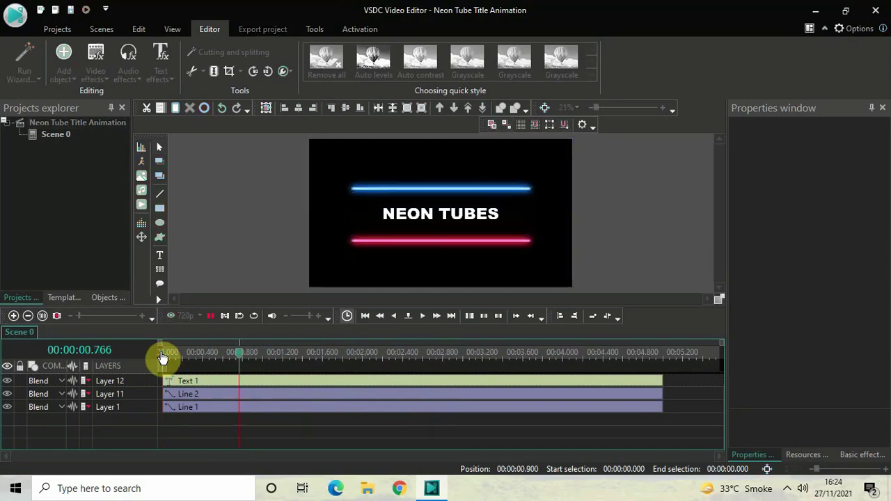
pyautogui.press('space')
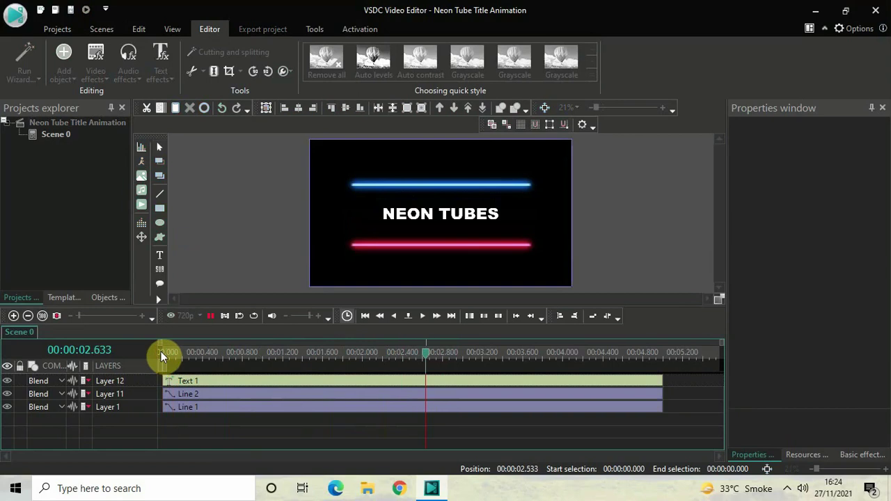